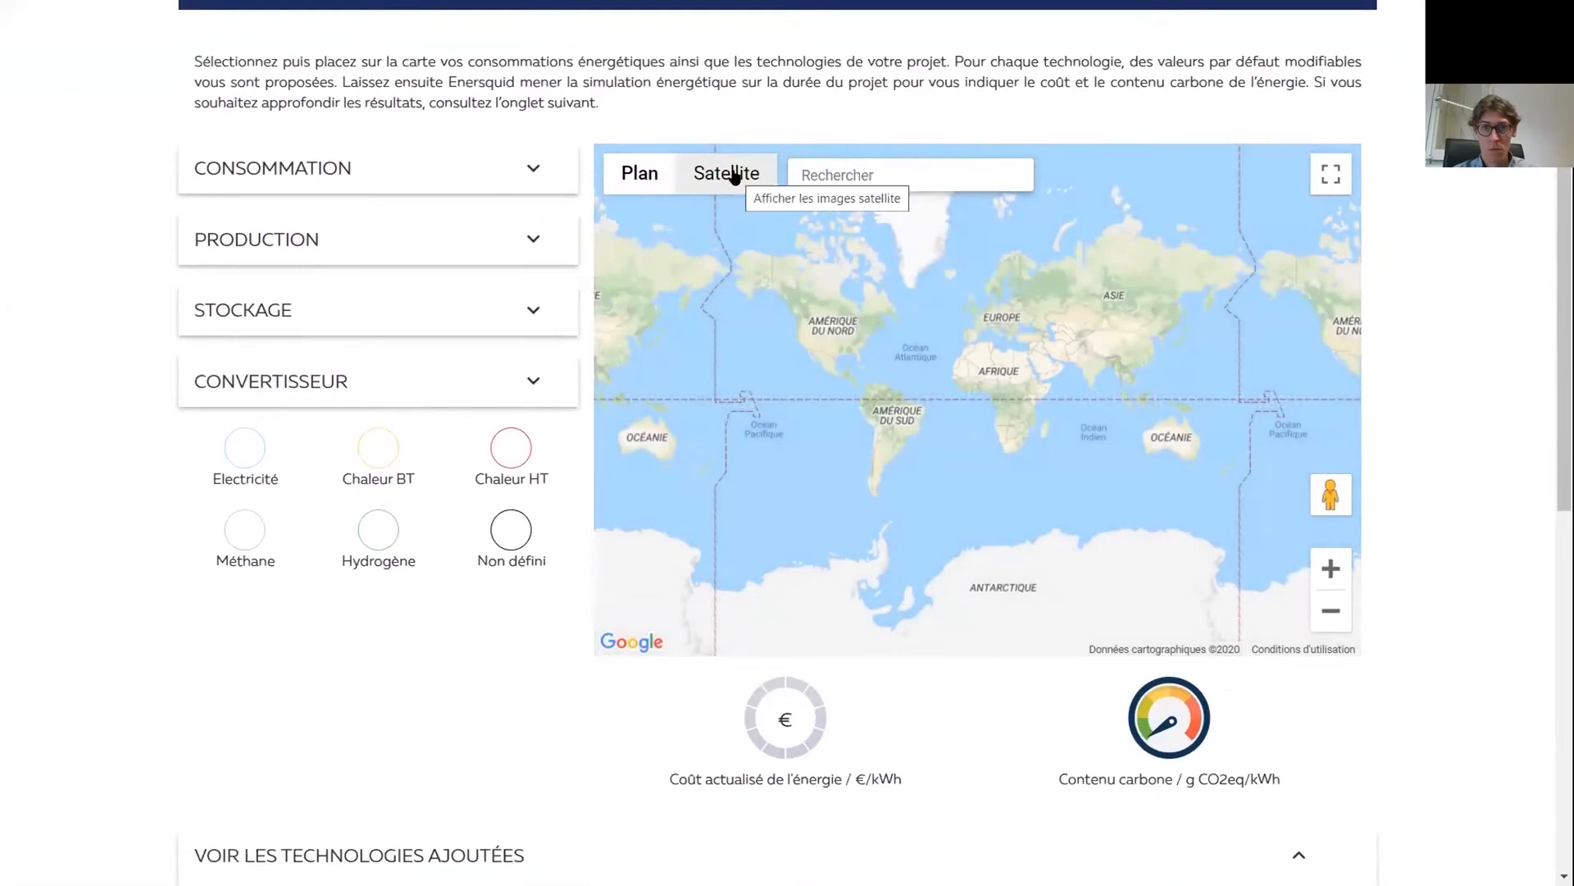
Step: Switch the map to satellite imagery and zoom in on the small Caribbean island north of Guadeloupe
{"action": "left_click", "coordinate": [734, 177]}
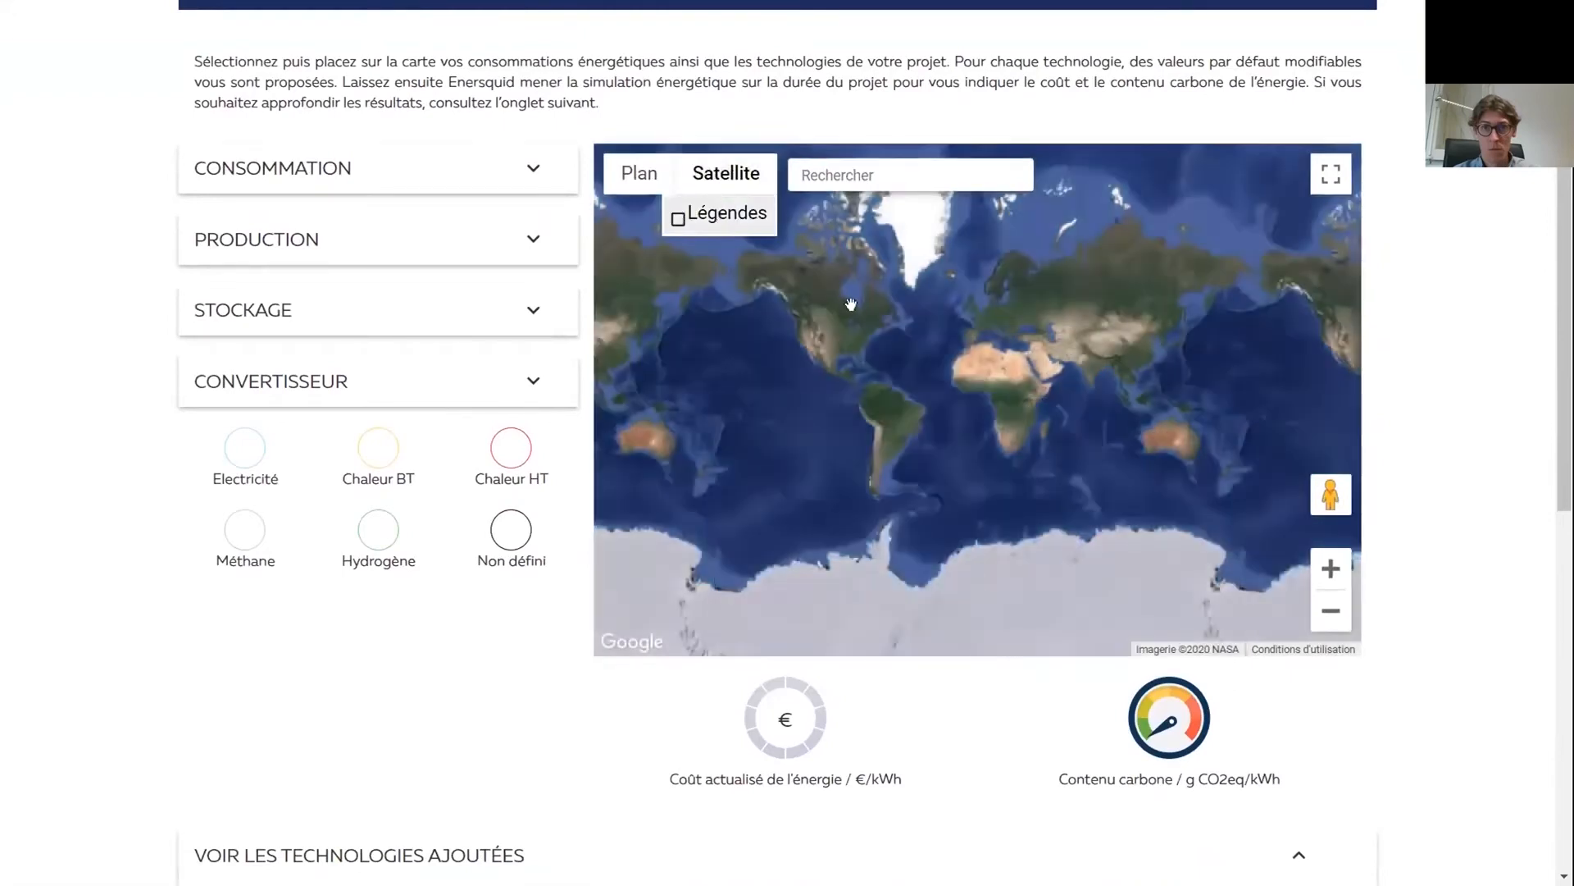
{"action": "scroll", "coordinate": [884, 404], "scroll_direction": "up", "scroll_amount": 5}
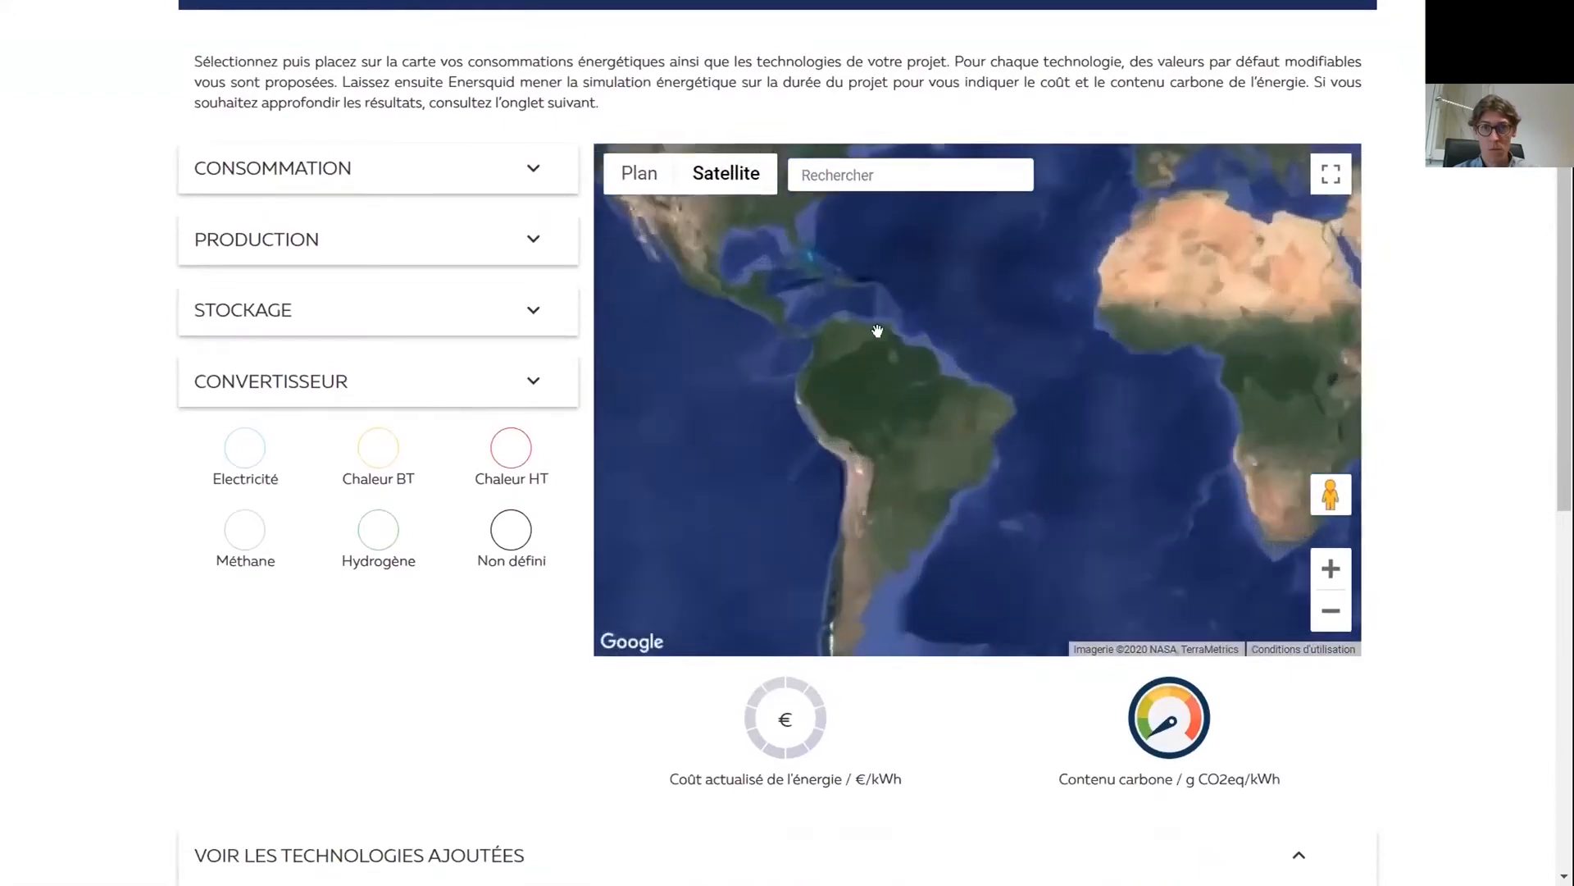
{"action": "scroll", "coordinate": [921, 334], "scroll_direction": "up", "scroll_amount": 4}
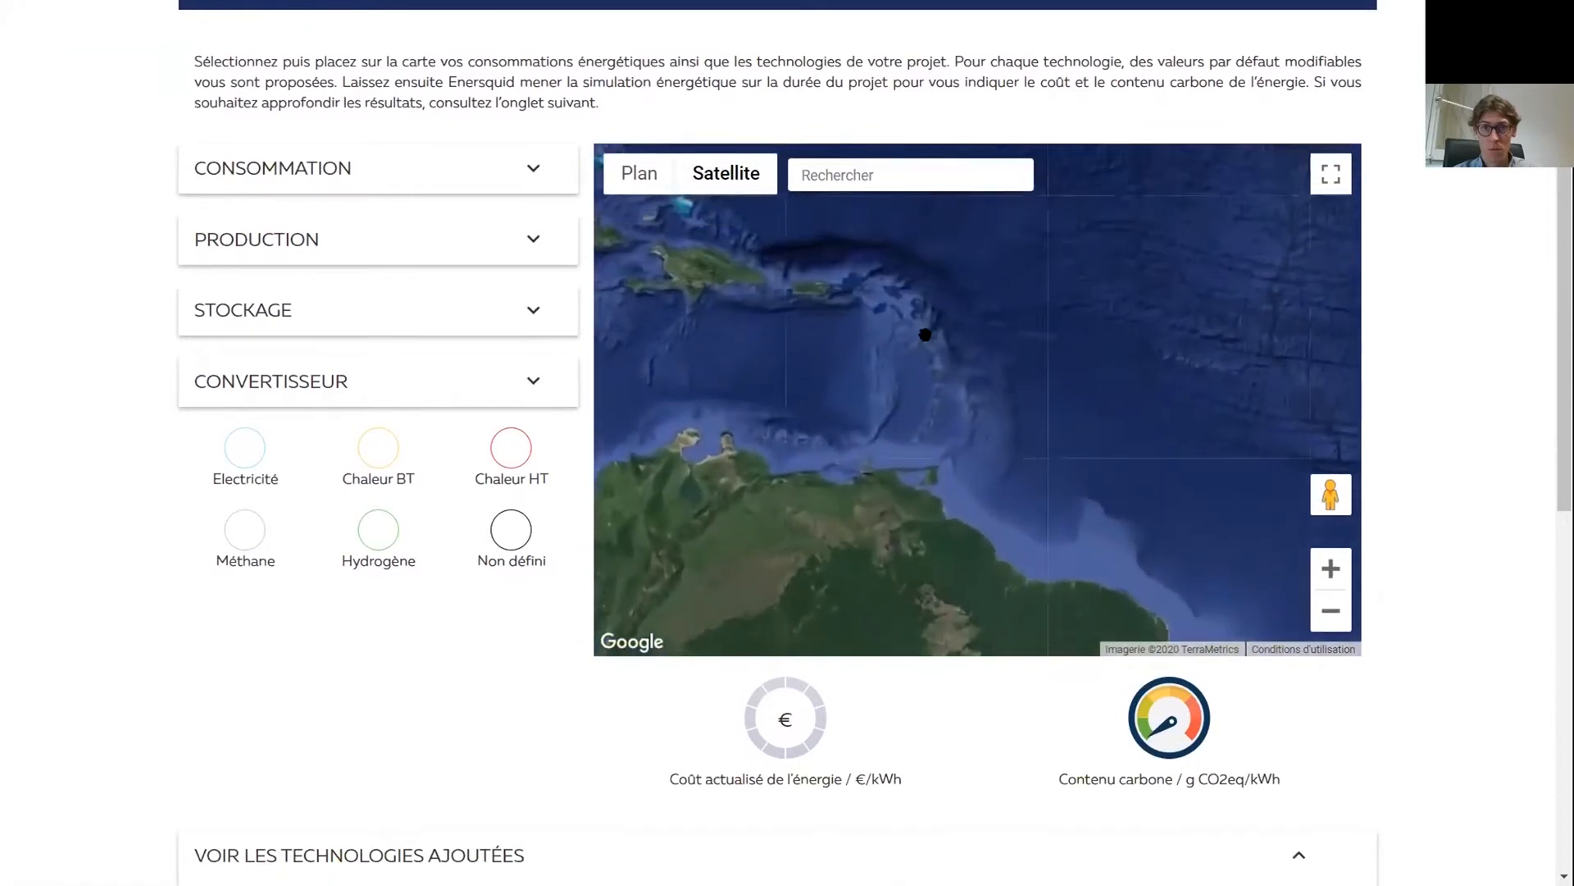
{"action": "scroll", "coordinate": [942, 344], "scroll_direction": "up", "scroll_amount": 5}
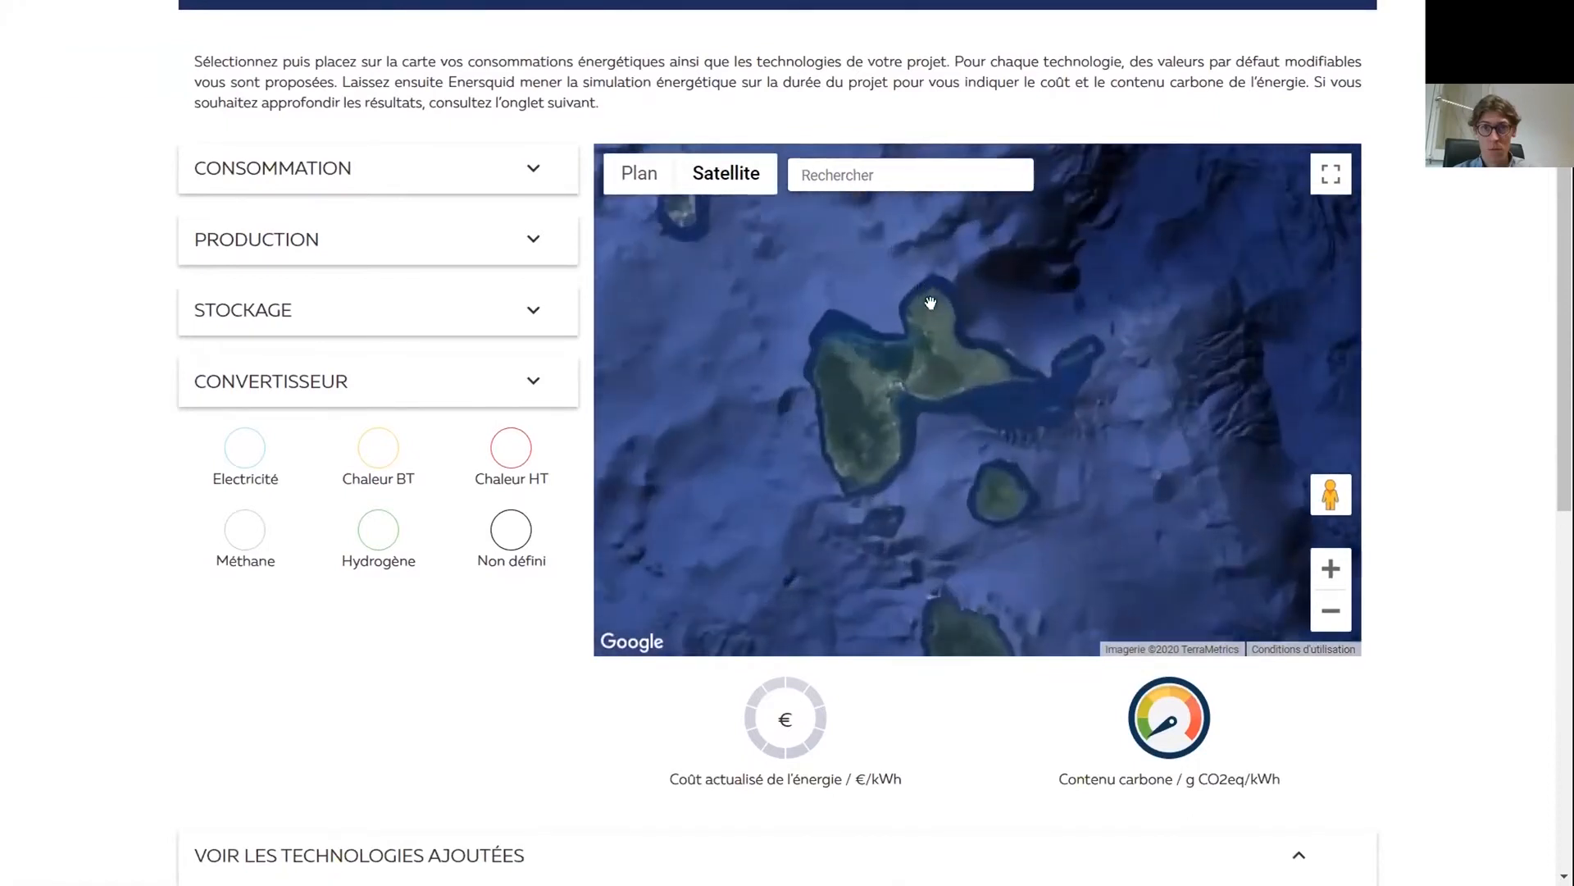
{"action": "scroll", "coordinate": [959, 406], "scroll_direction": "up", "scroll_amount": 4}
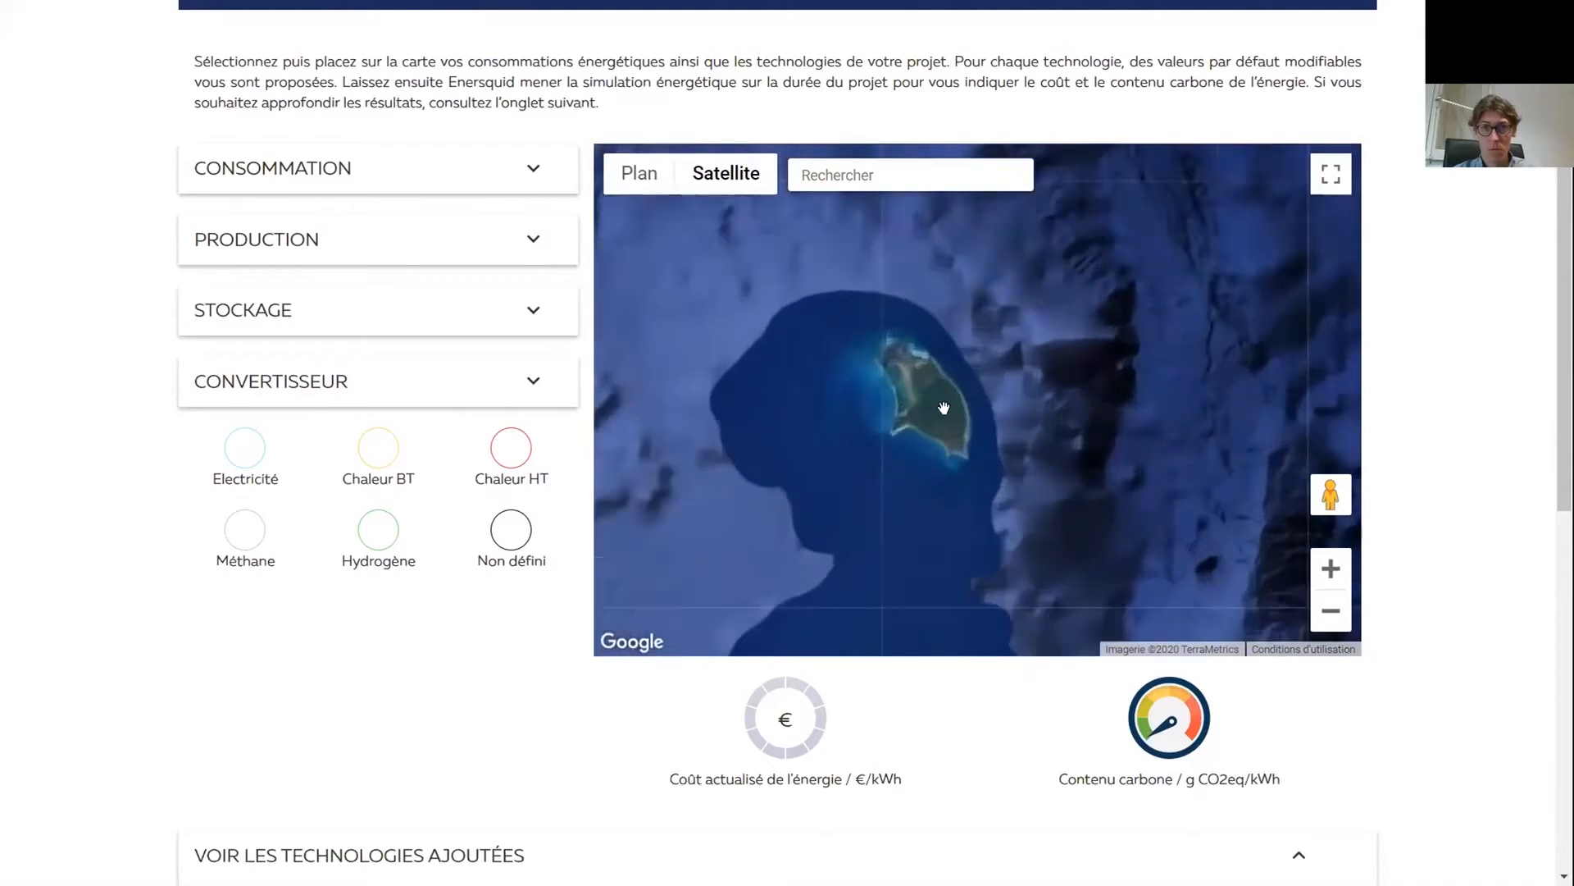
Step: Add an electricity consumption point with the default Résidentiel type and place it at the island's southwestern tip
{"action": "left_click", "coordinate": [432, 180]}
{"action": "left_click", "coordinate": [245, 233]}
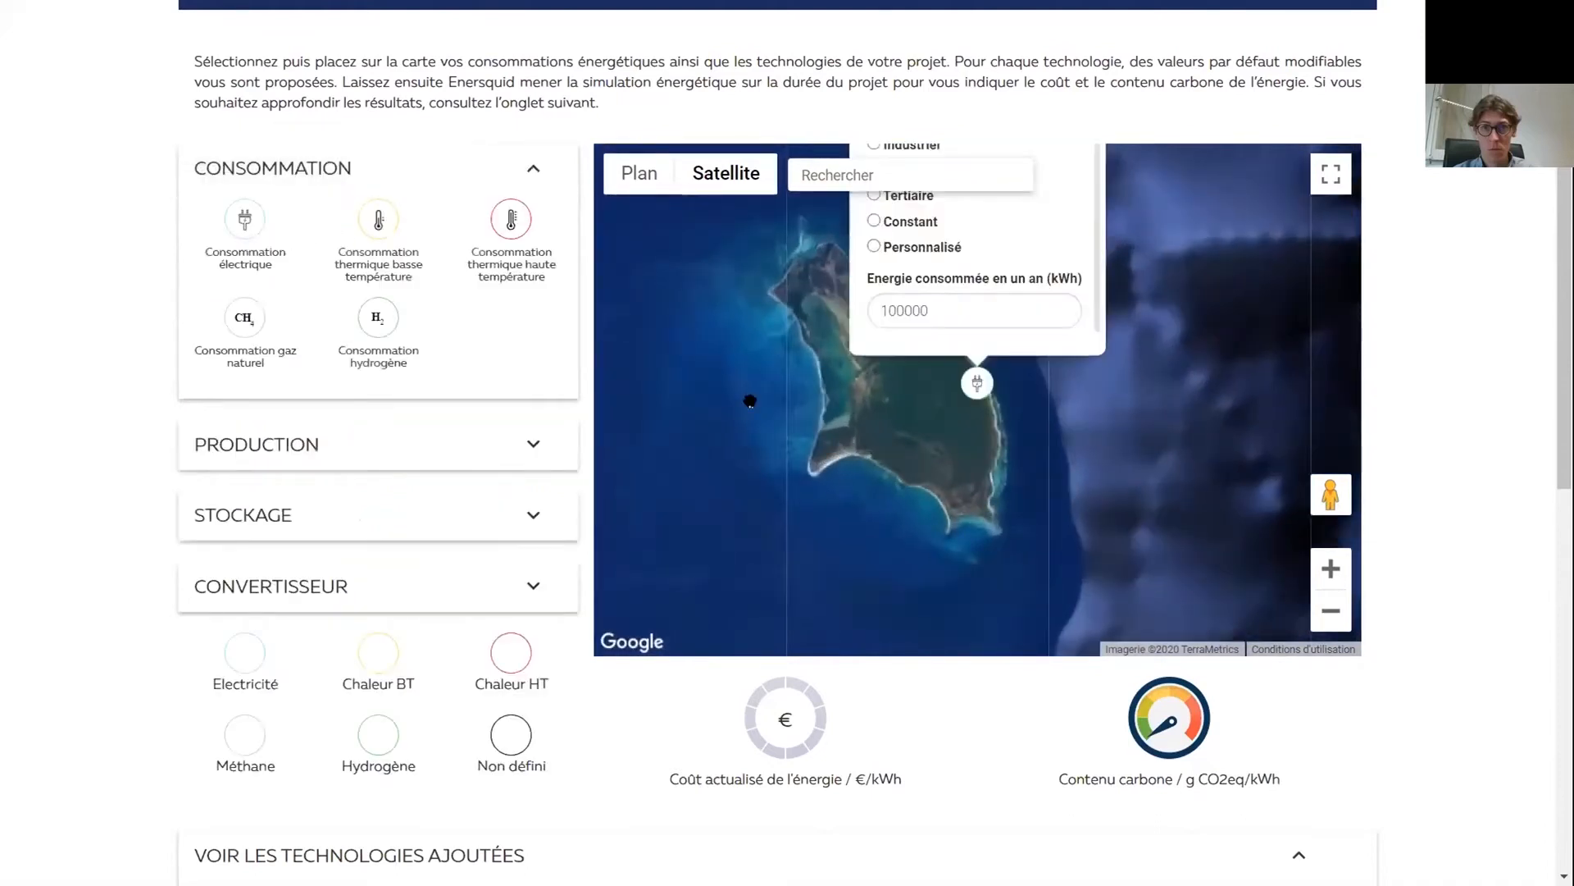
{"action": "left_click_drag", "start_coordinate": [968, 392], "coordinate": [847, 456]}
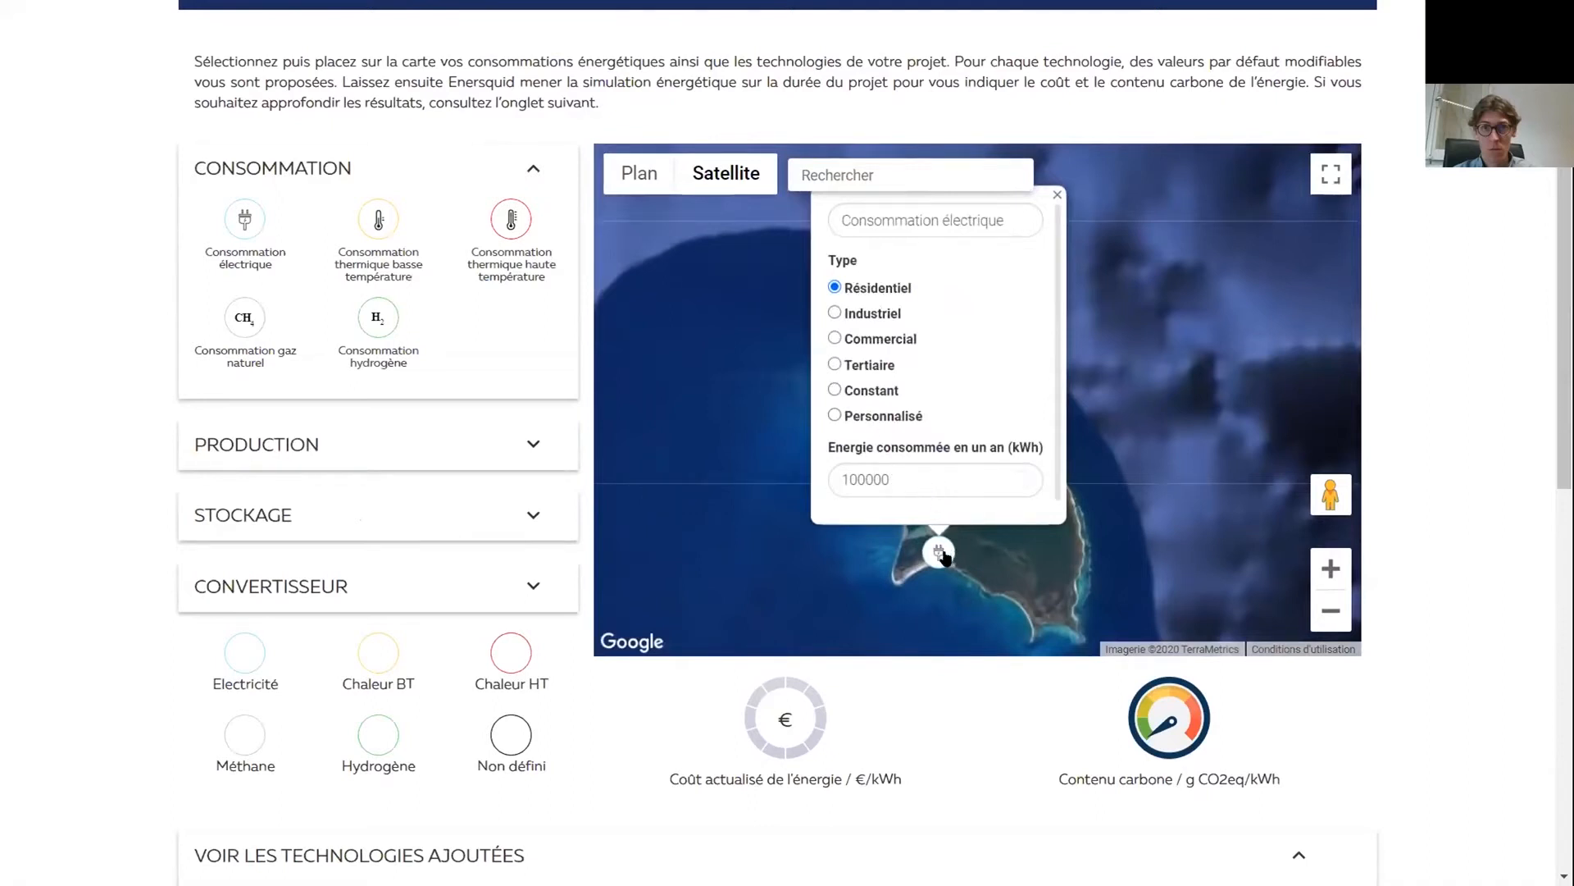
{"action": "left_click", "coordinate": [940, 554]}
{"action": "left_click_drag", "start_coordinate": [1019, 579], "coordinate": [984, 537]}
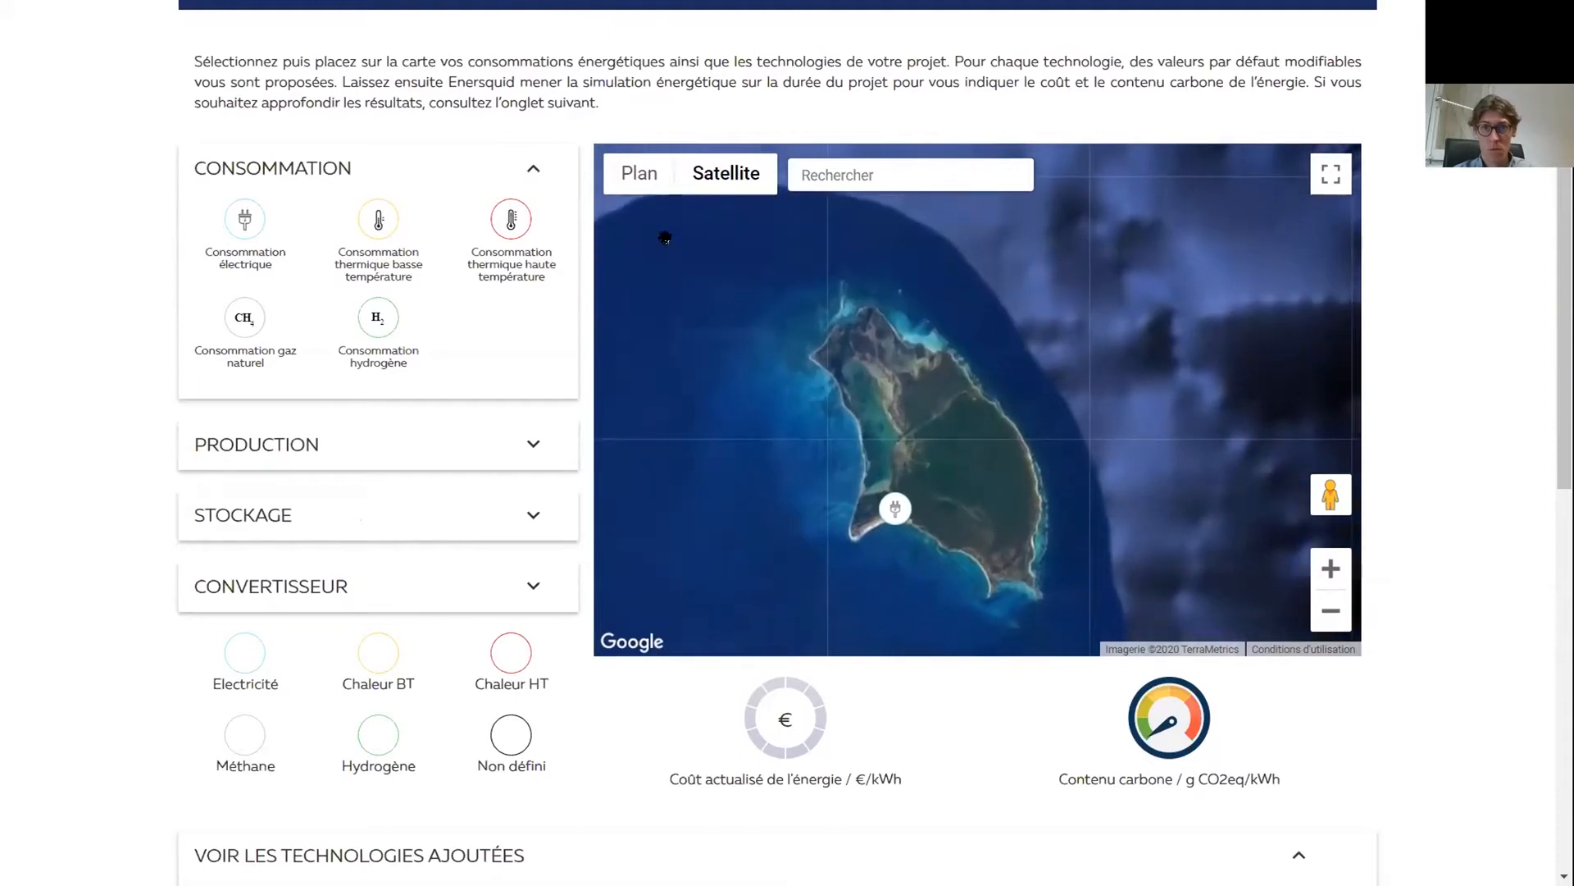
Step: Add a Centrale électrique production unit and place it just east of the electricity consumption point
{"action": "left_click", "coordinate": [439, 168]}
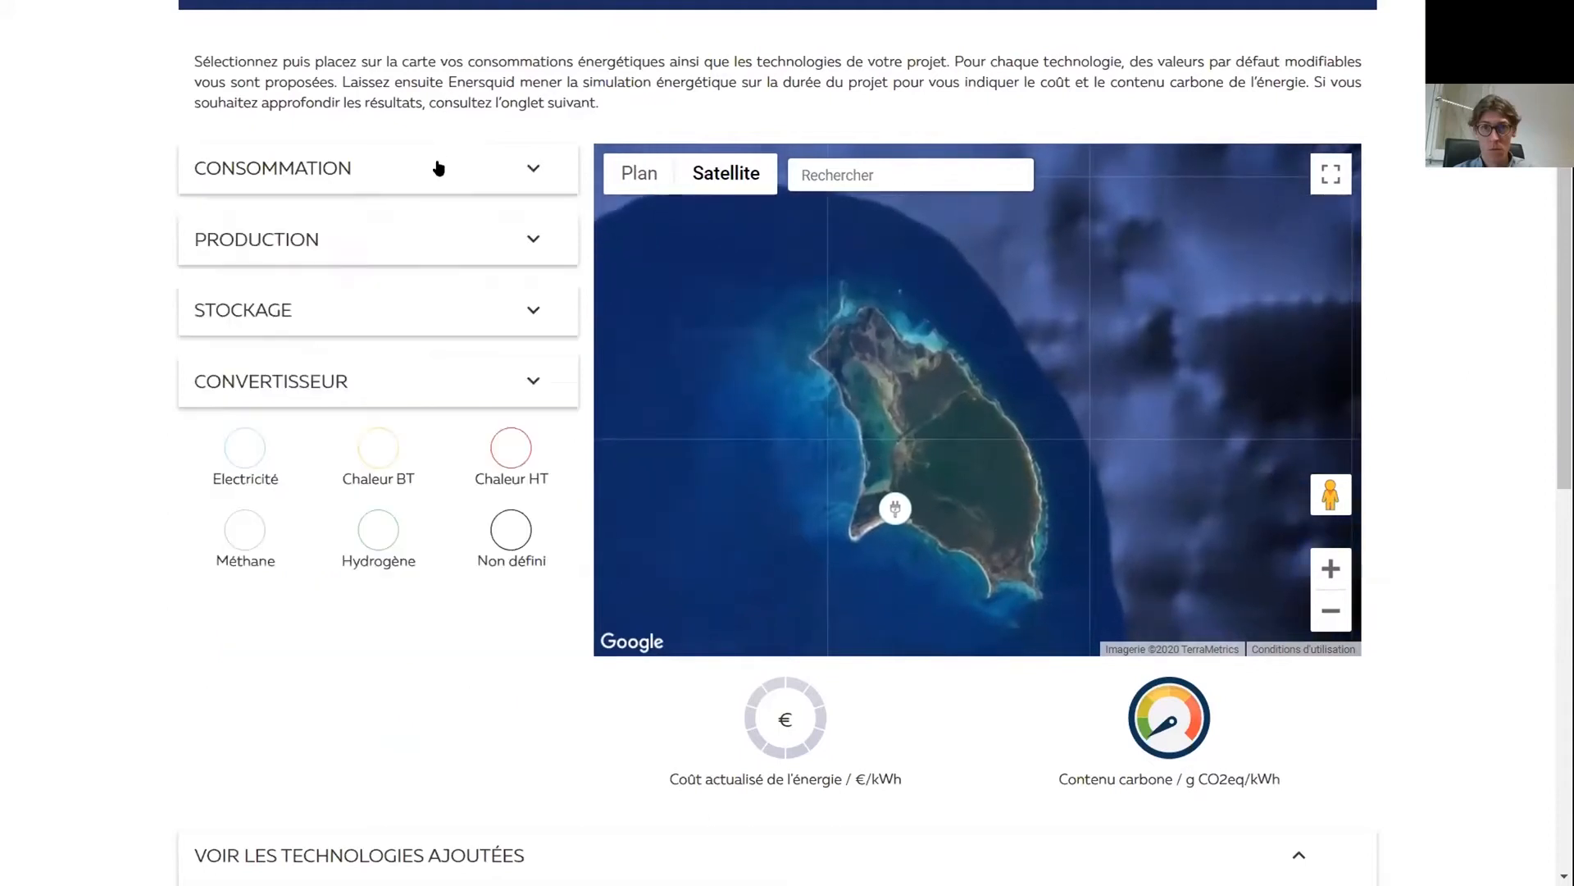
{"action": "left_click", "coordinate": [459, 236]}
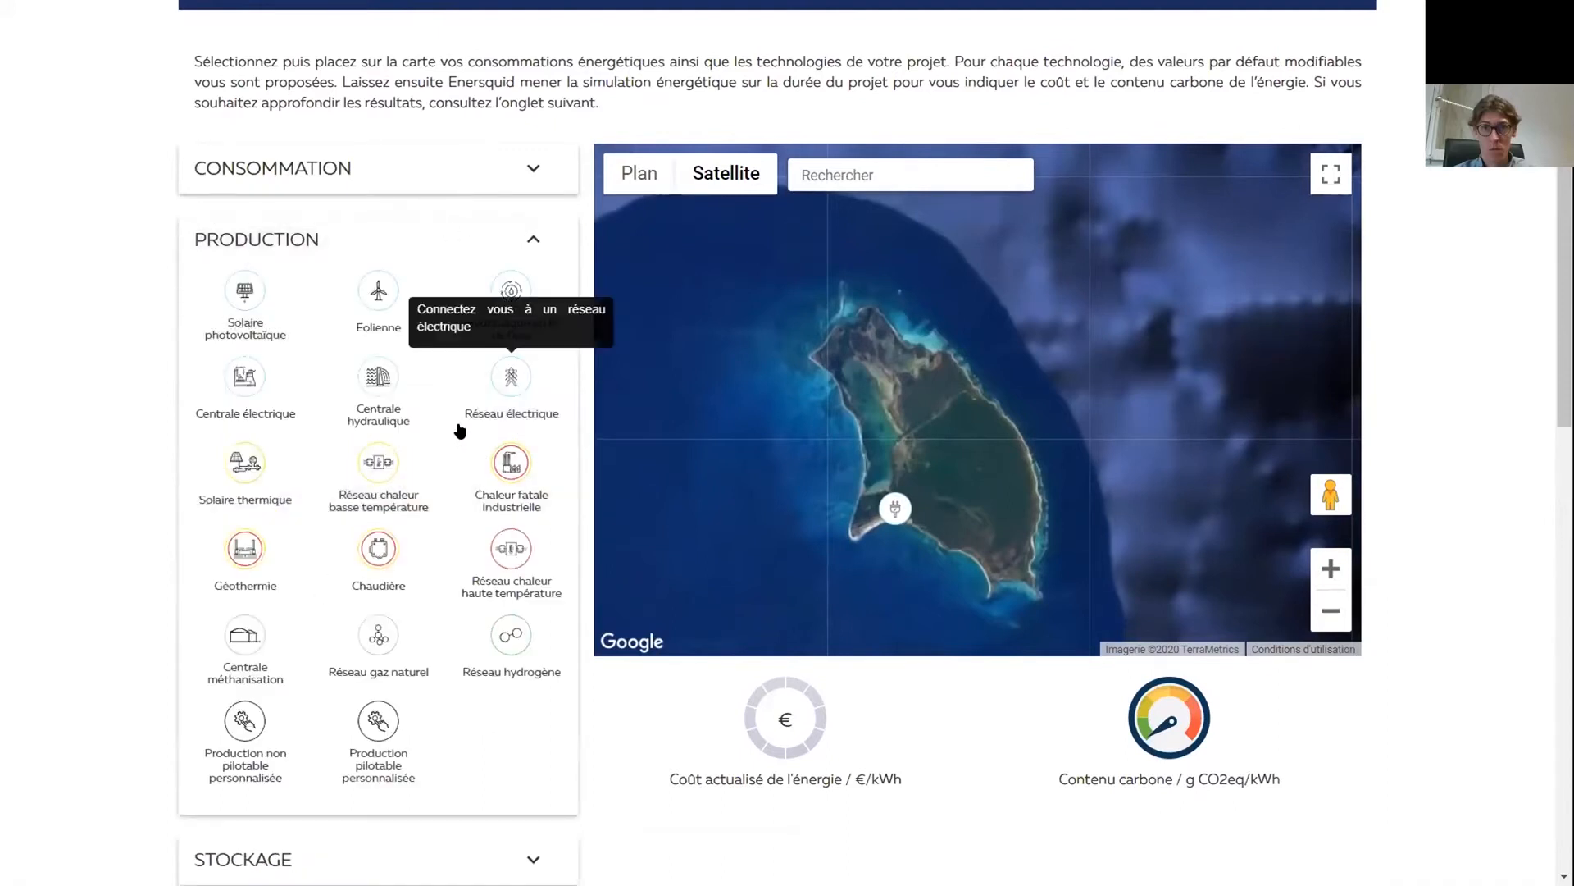
{"action": "left_click", "coordinate": [231, 381]}
{"action": "left_click_drag", "start_coordinate": [976, 382], "coordinate": [930, 508]}
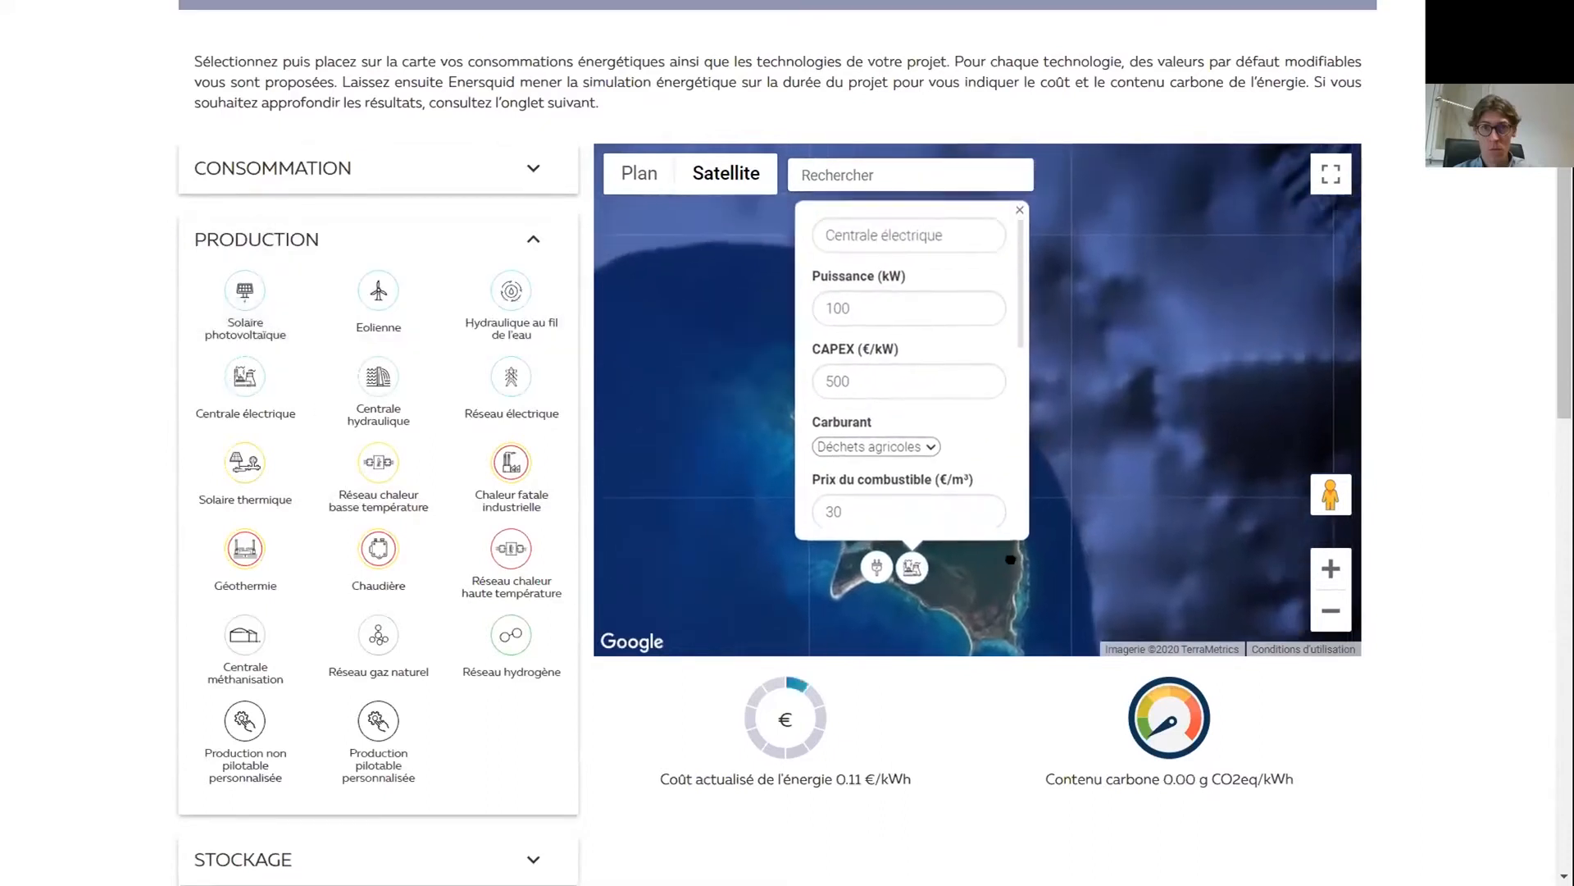
Step: Set the power plant's fuel to Fioul lourd and its lifetime to 20 years, then close its settings
{"action": "left_click", "coordinate": [930, 449]}
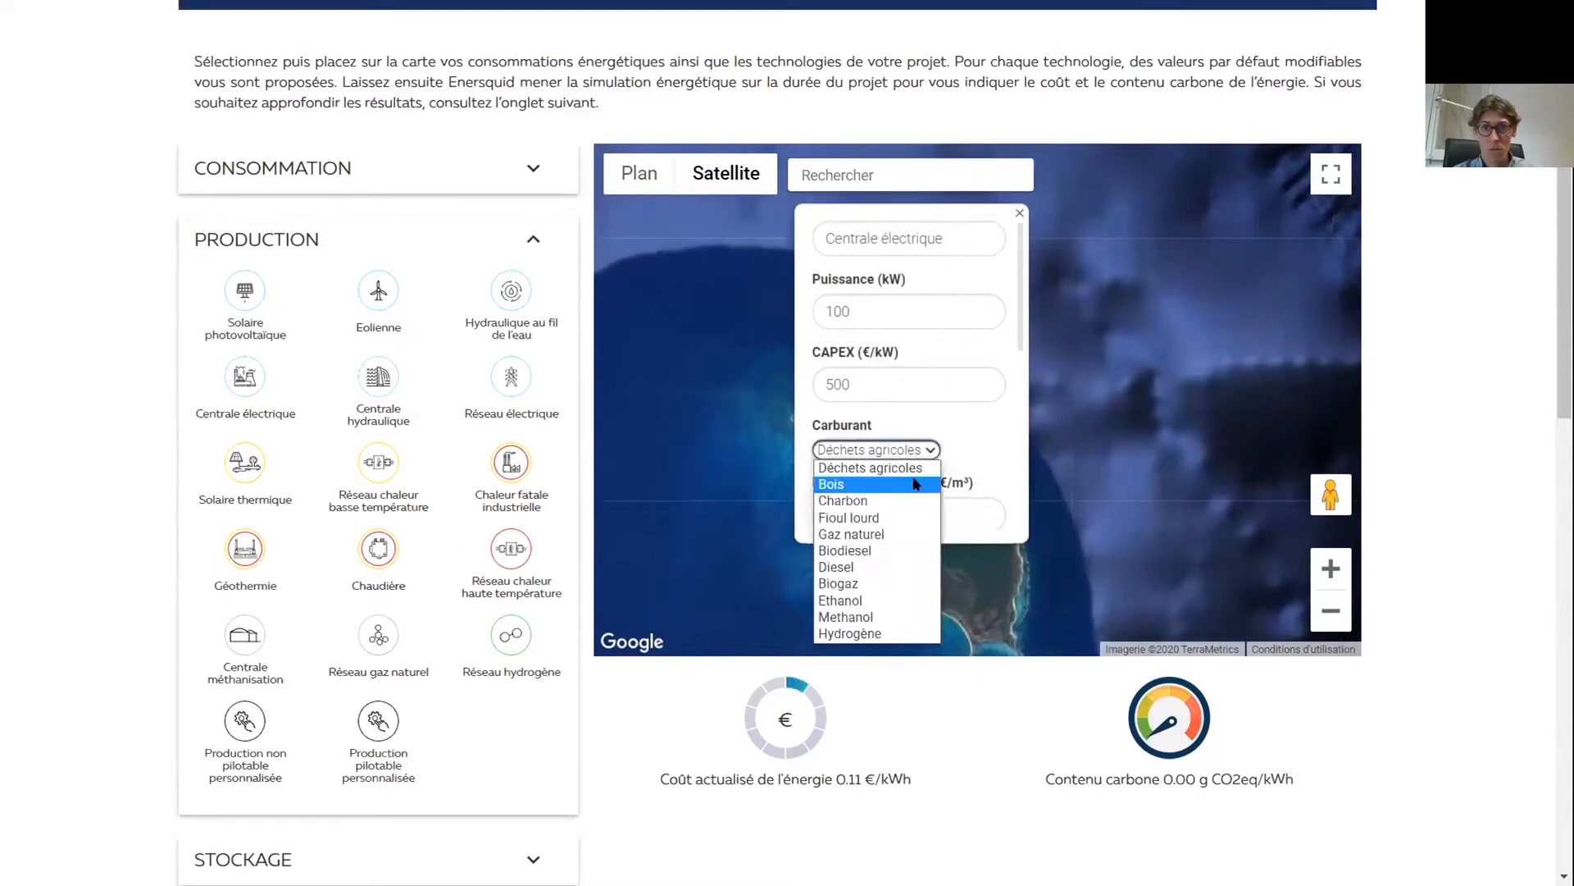
{"action": "left_click", "coordinate": [895, 519]}
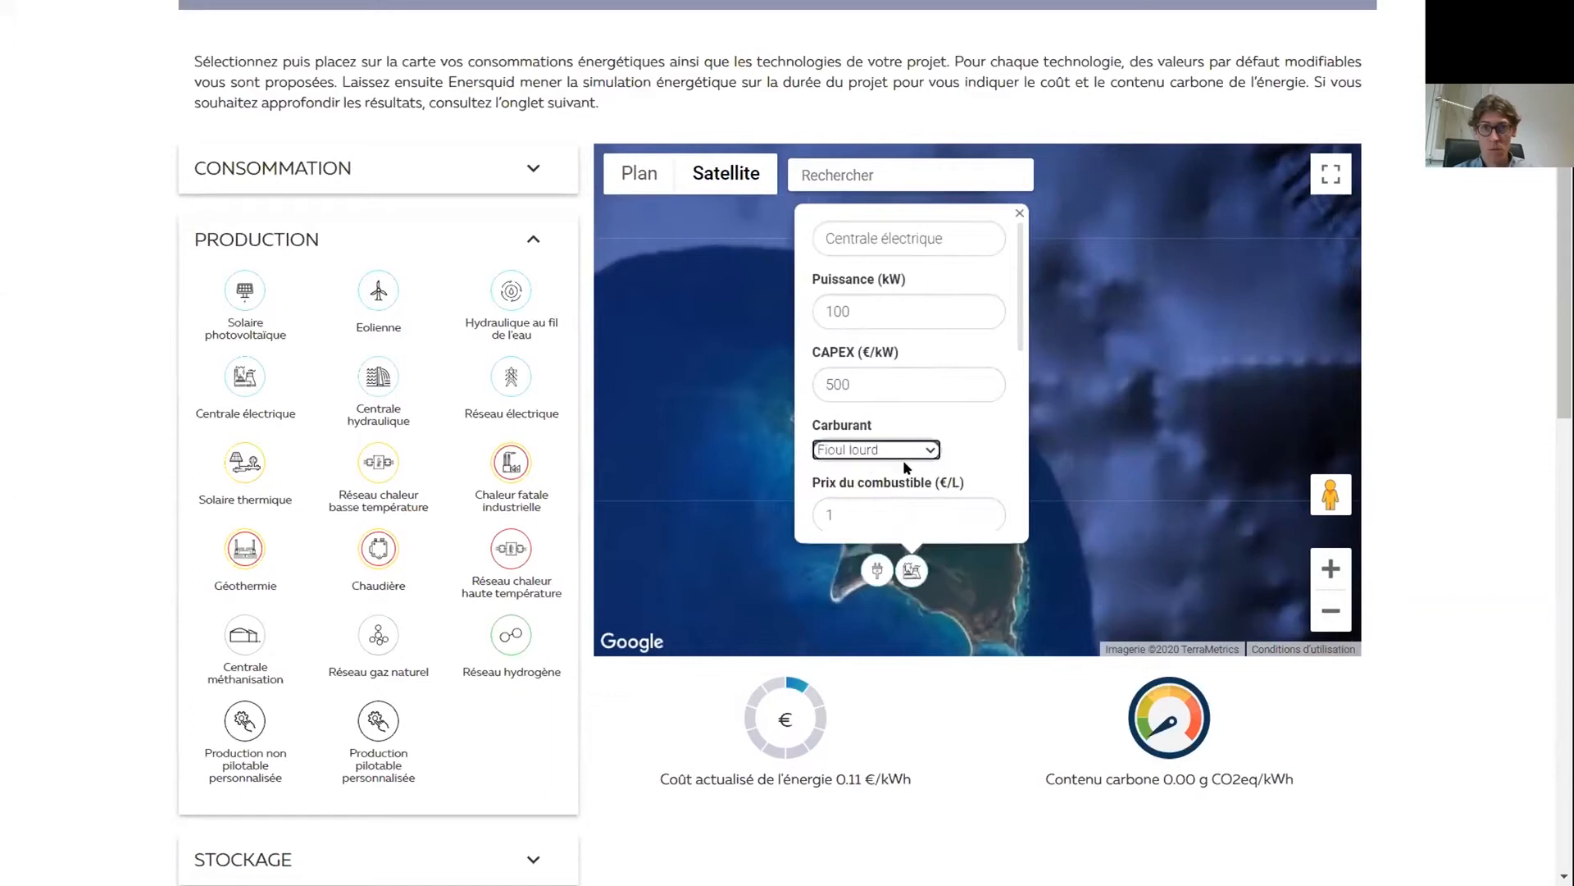
{"action": "scroll", "coordinate": [977, 431], "scroll_direction": "down", "scroll_amount": 1}
{"action": "scroll", "coordinate": [1002, 419], "scroll_direction": "down", "scroll_amount": 2}
{"action": "double_click", "coordinate": [886, 426]}
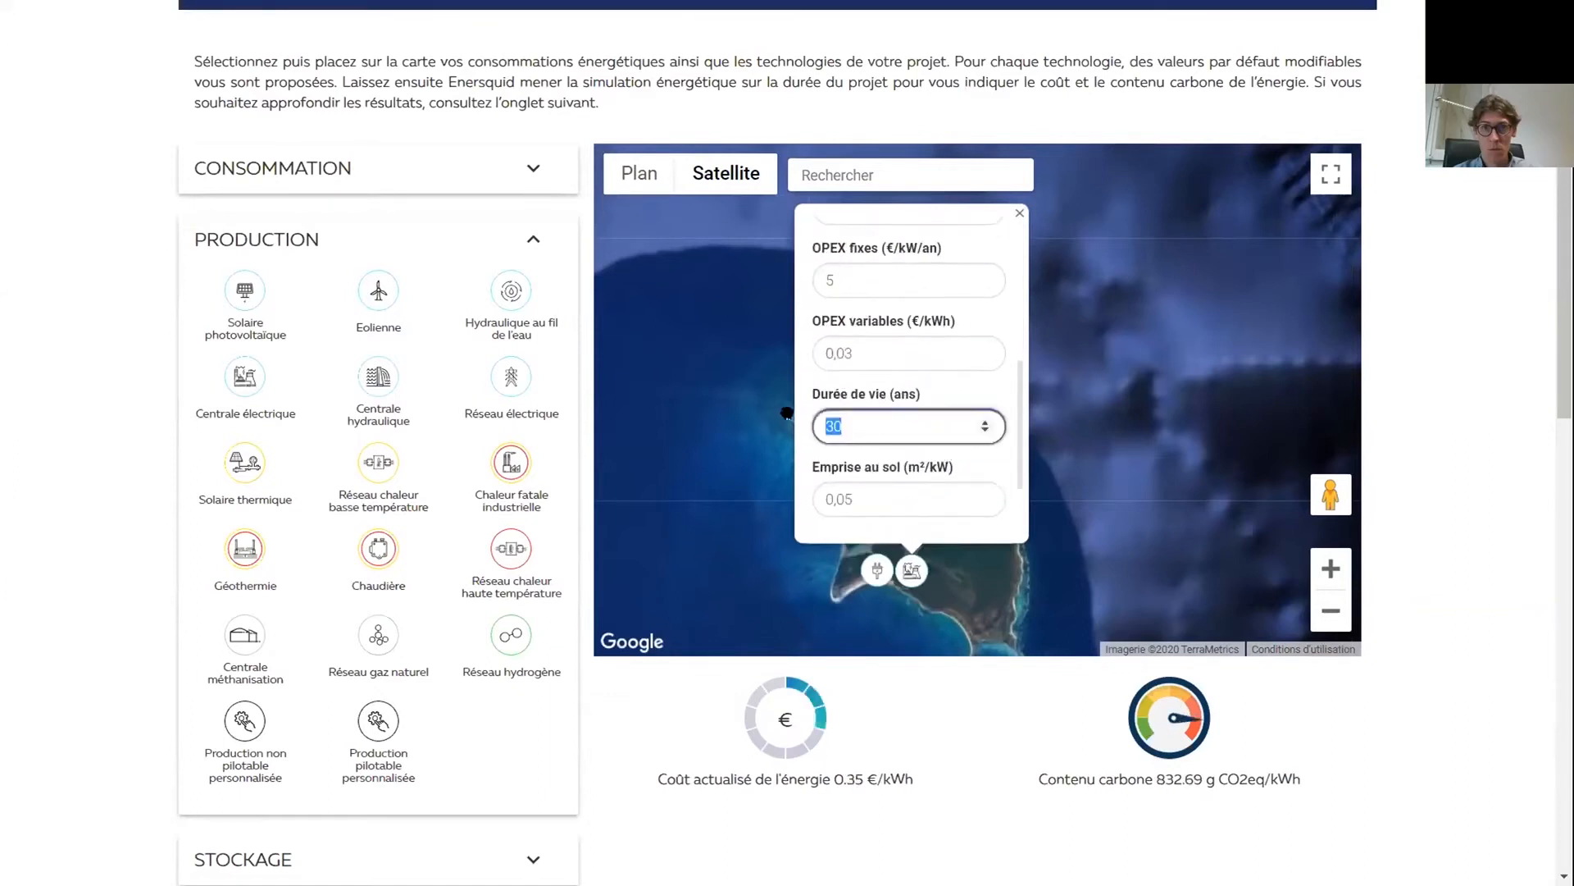
{"action": "type", "text": "20"}
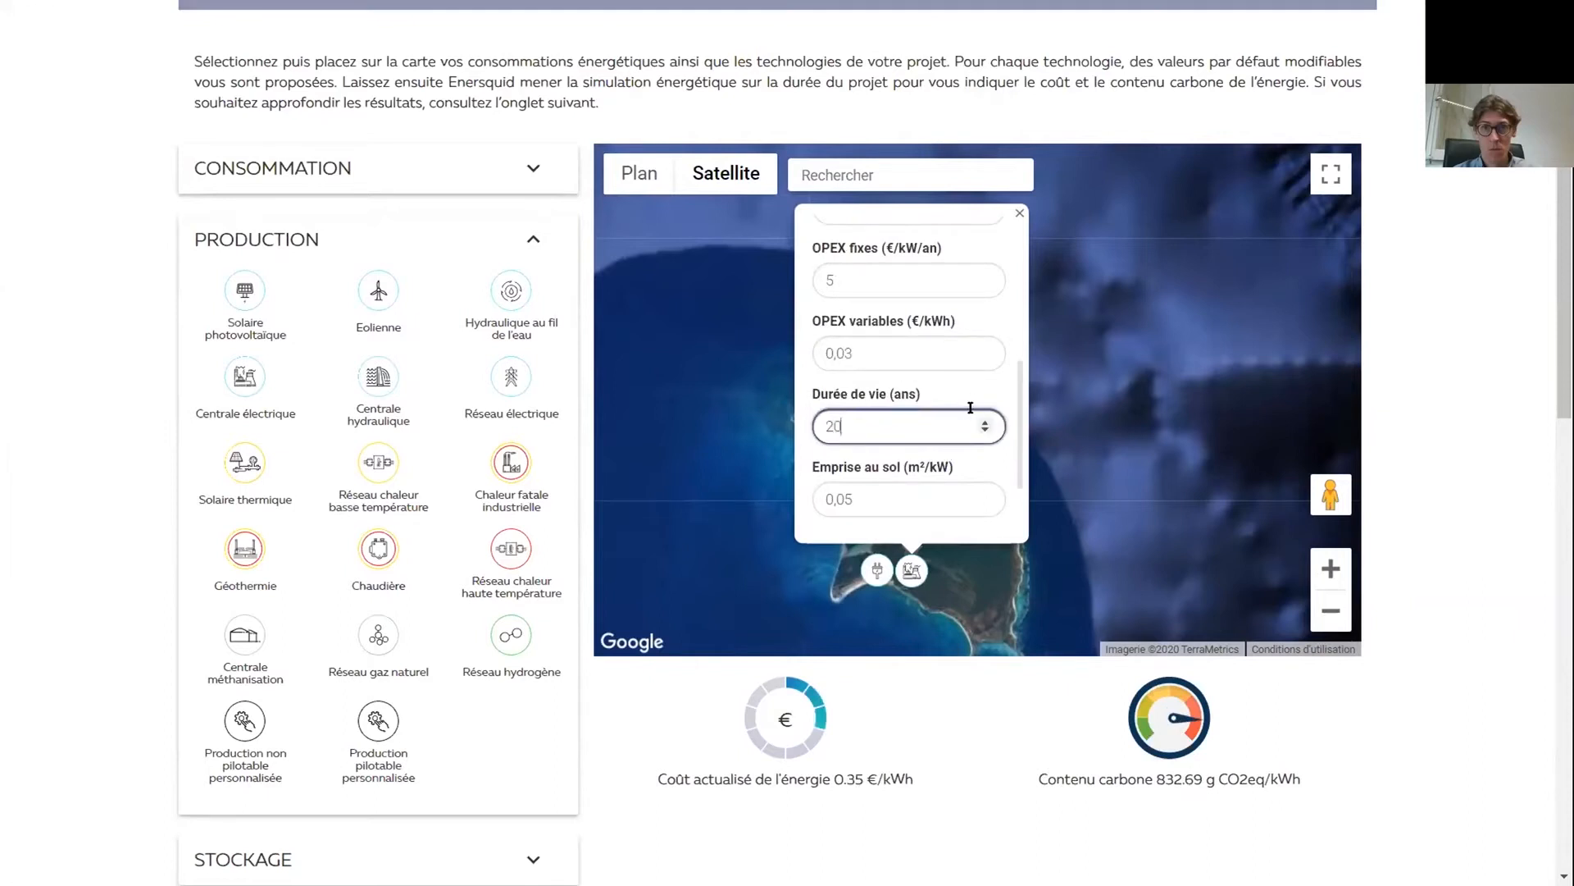
{"action": "left_click", "coordinate": [916, 575]}
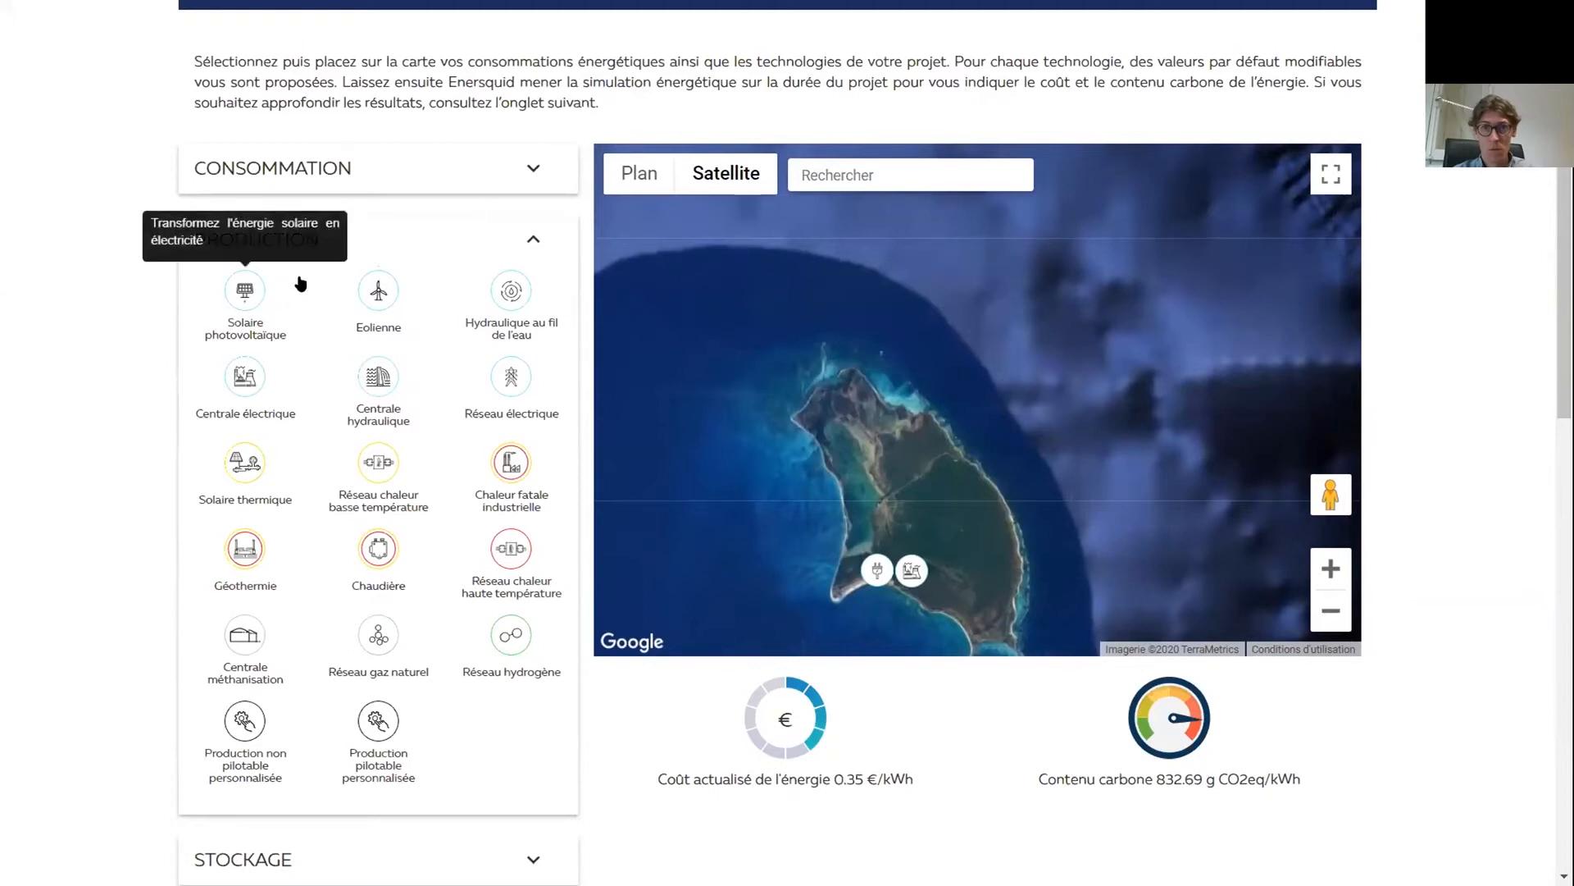
Step: Place a Solaire photovoltaïque plant in the northern part of the island and review its parameters, keeping the default values
{"action": "mouse_move", "coordinate": [237, 287]}
{"action": "left_mouse_down"}
{"action": "mouse_move", "coordinate": [972, 378]}
{"action": "mouse_move", "coordinate": [888, 468]}
{"action": "left_mouse_up"}
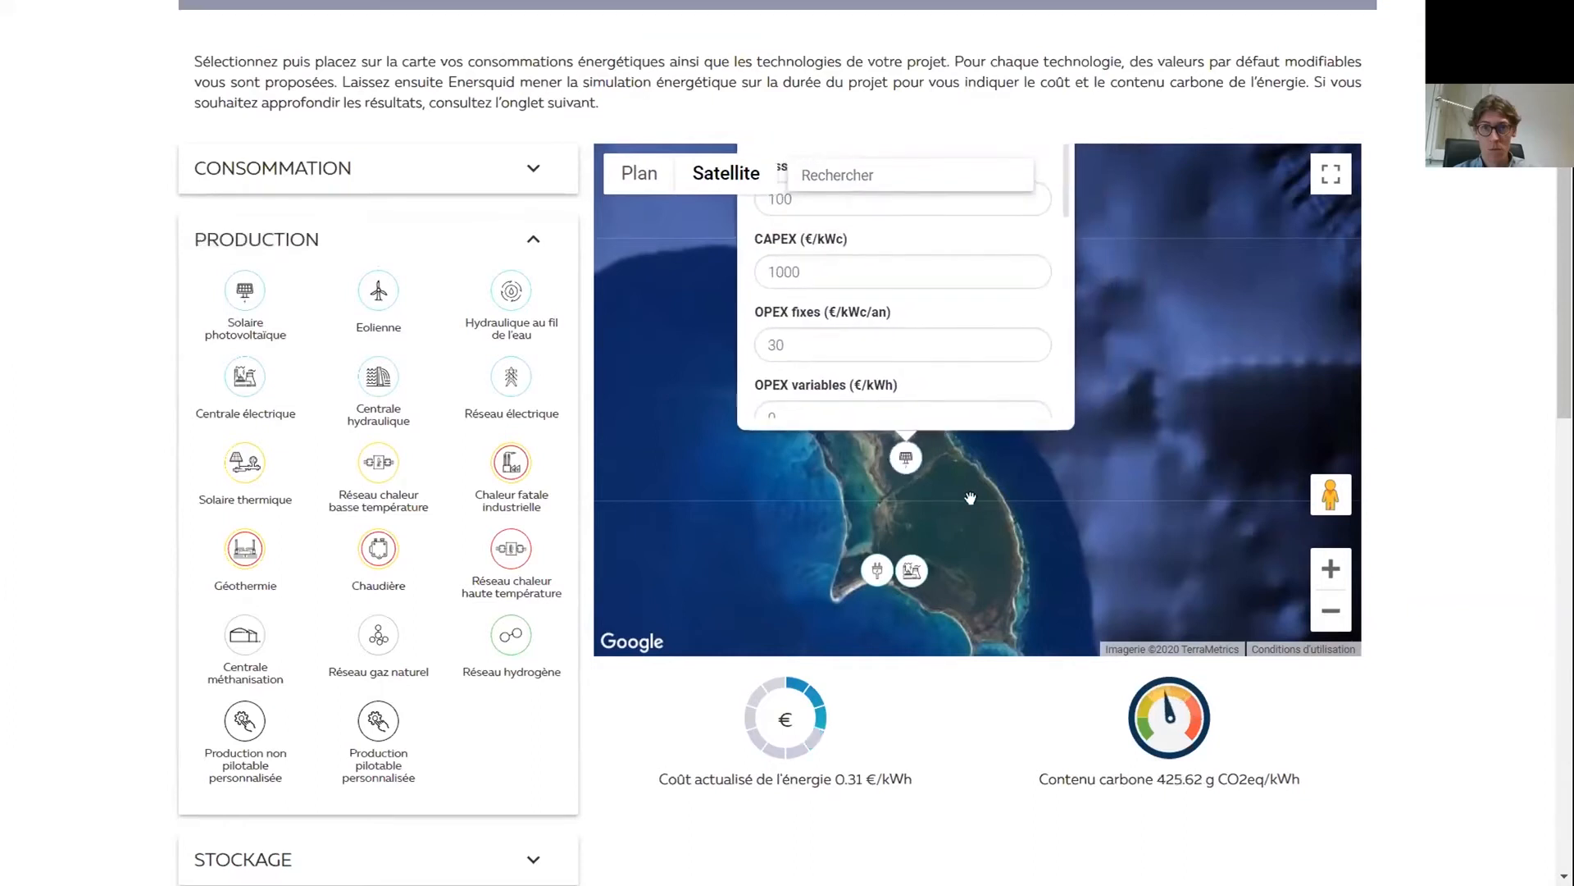
{"action": "left_click_drag", "start_coordinate": [972, 497], "coordinate": [957, 564]}
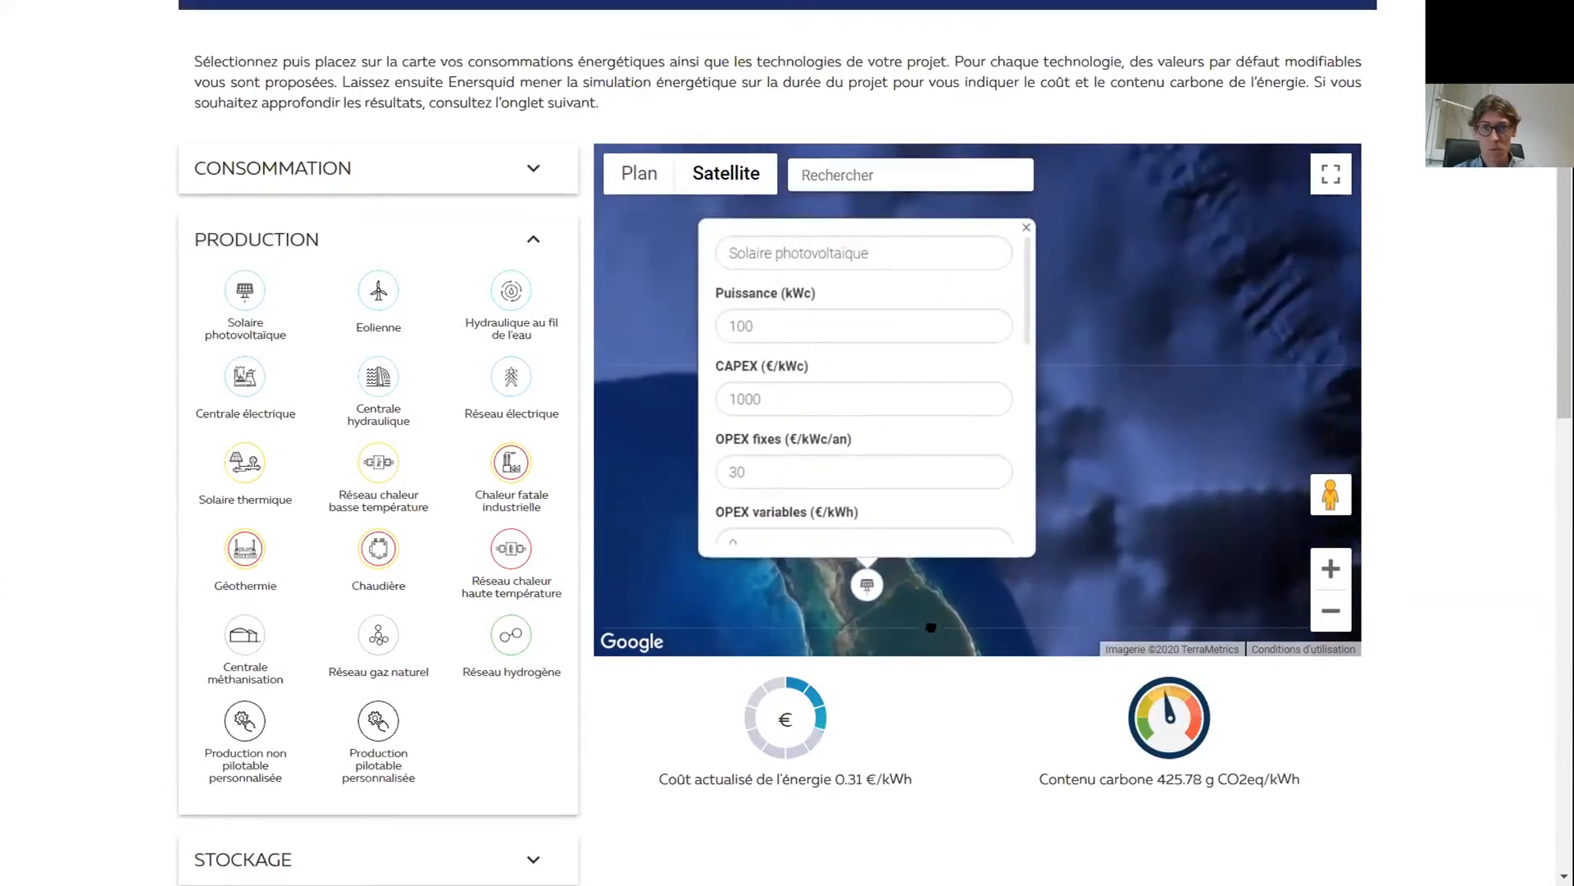
{"action": "left_click", "coordinate": [844, 322]}
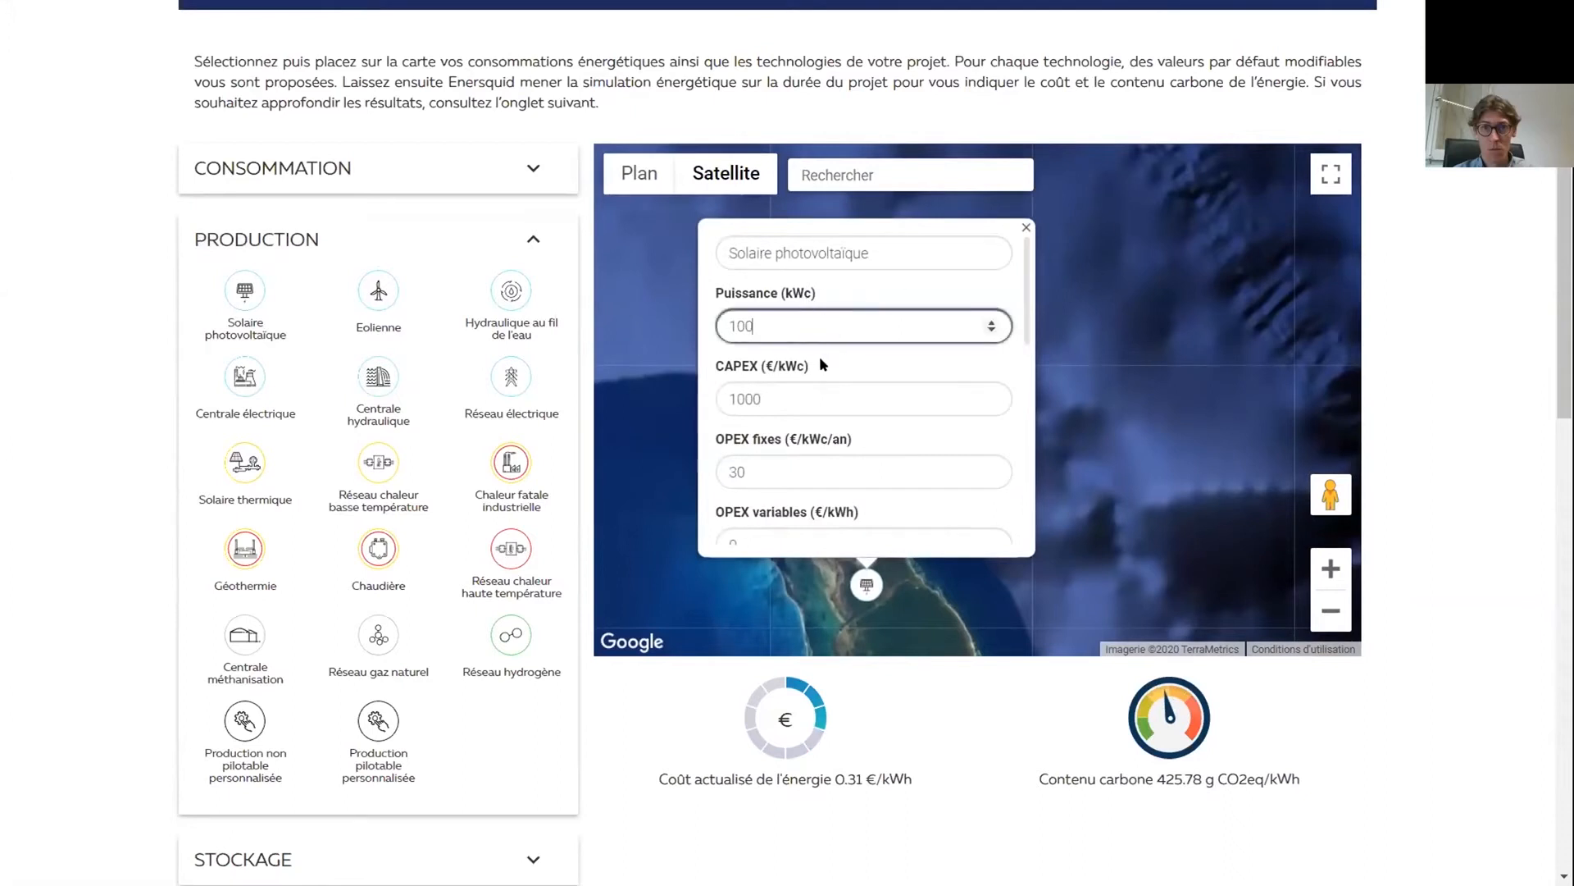
{"action": "scroll", "coordinate": [876, 380], "scroll_direction": "down", "scroll_amount": 4}
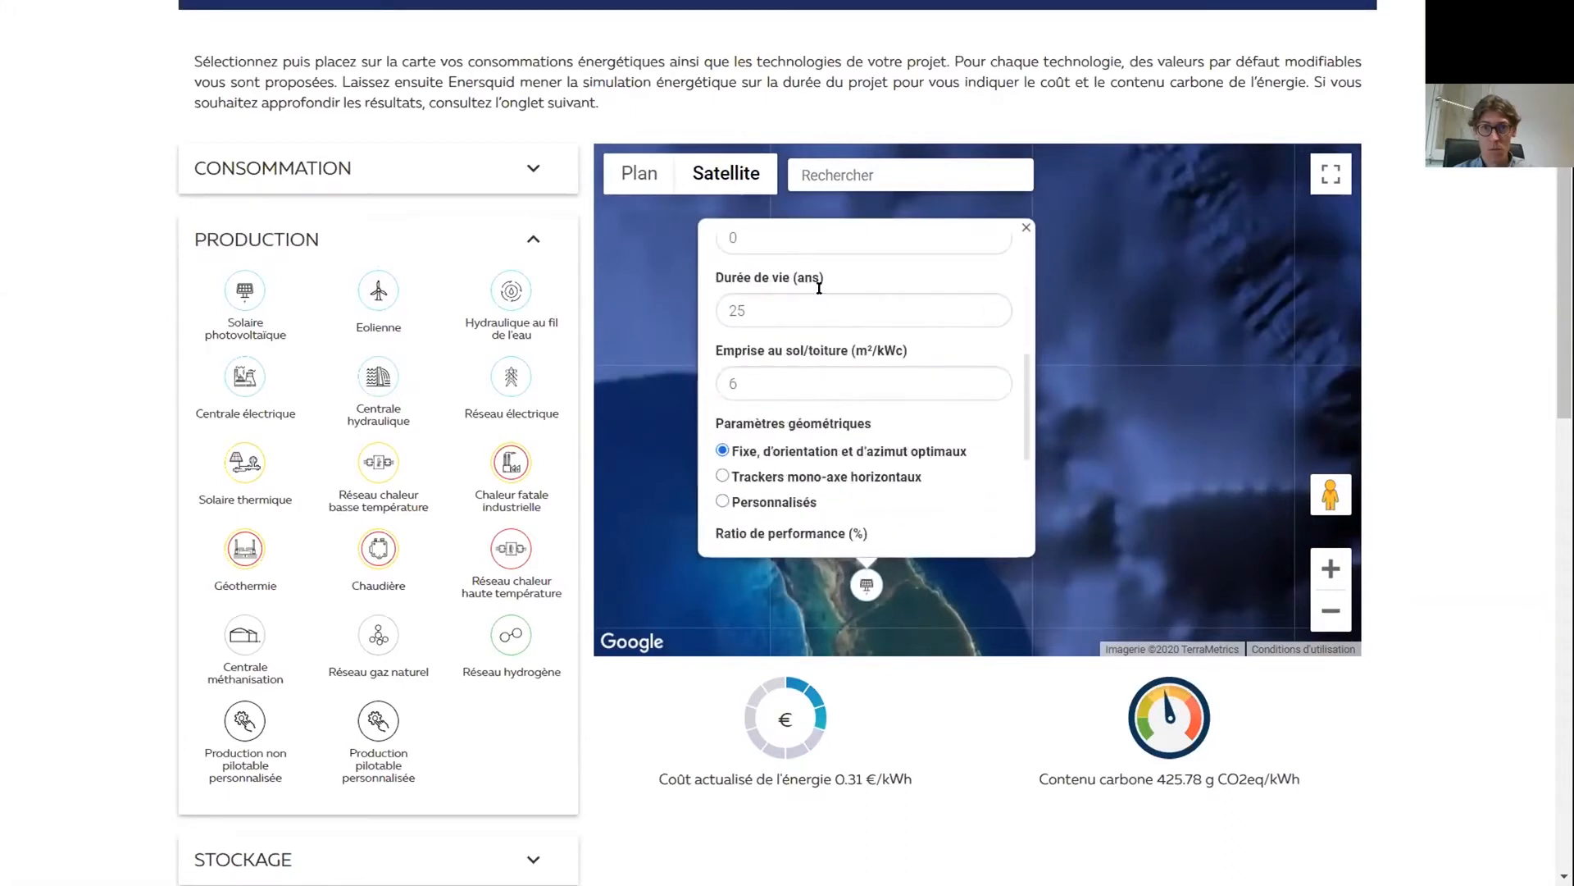
{"action": "scroll", "coordinate": [938, 396], "scroll_direction": "down", "scroll_amount": 4}
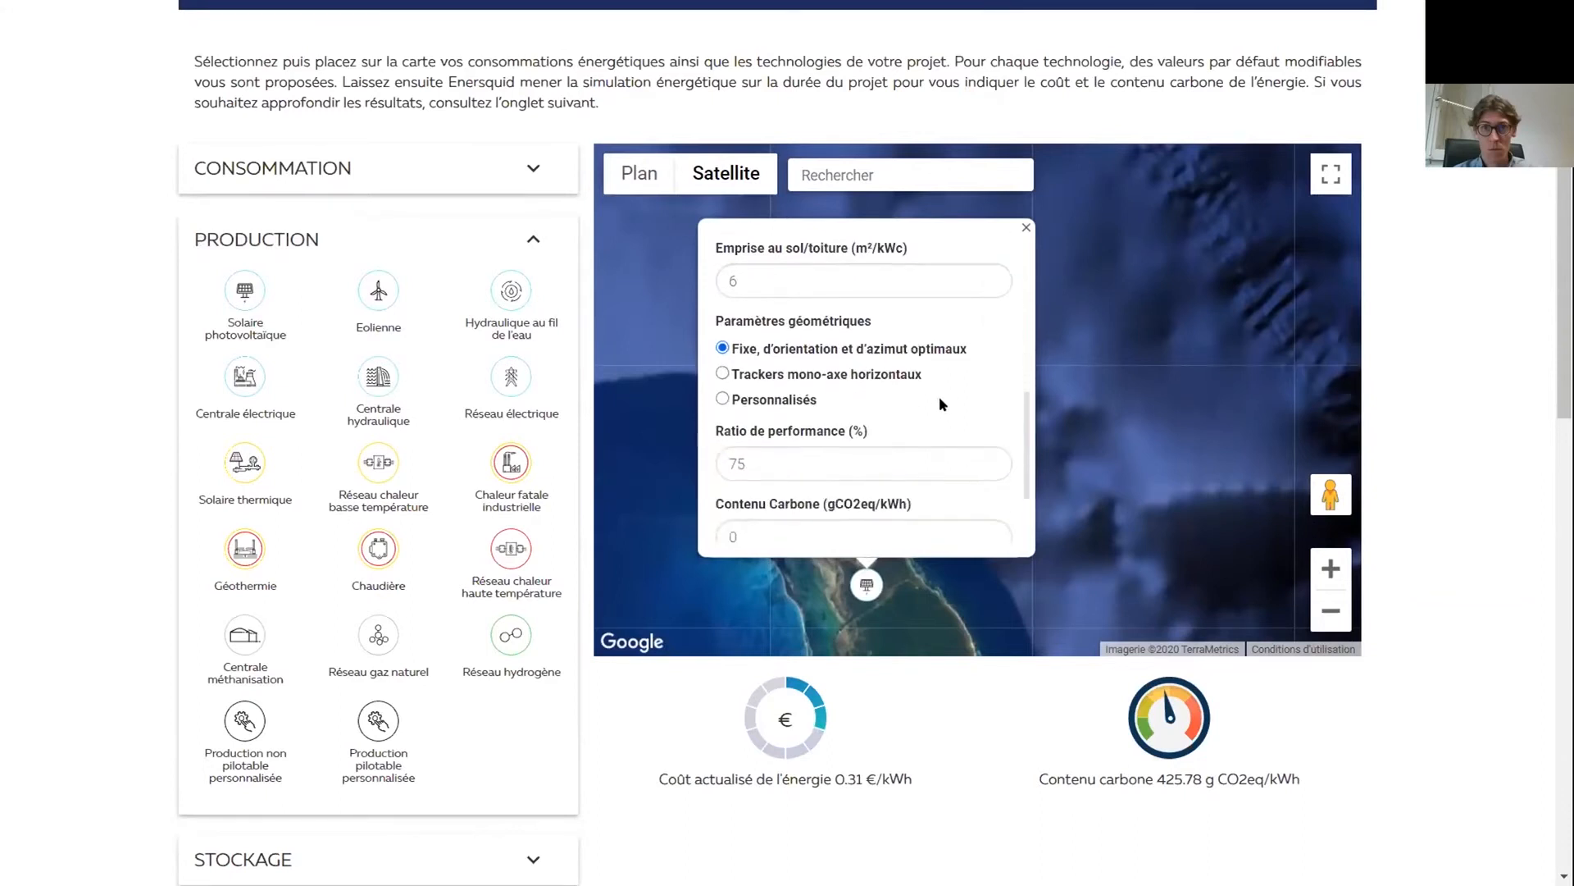
{"action": "scroll", "coordinate": [981, 361], "scroll_direction": "up", "scroll_amount": 8}
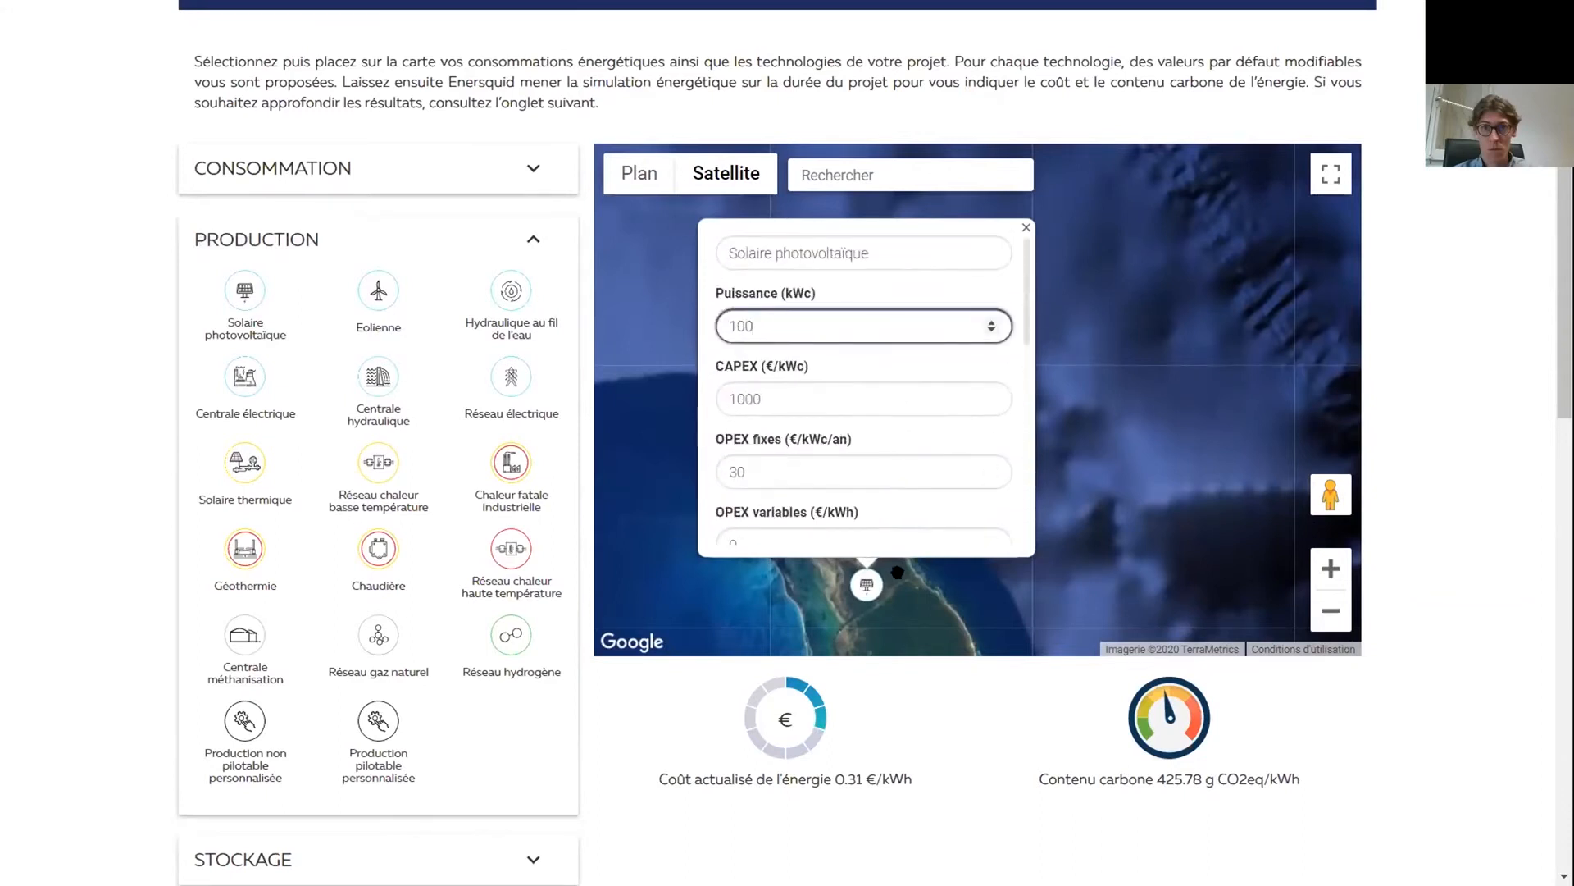
{"action": "left_click", "coordinate": [864, 587]}
{"action": "left_click_drag", "start_coordinate": [943, 527], "coordinate": [930, 370]}
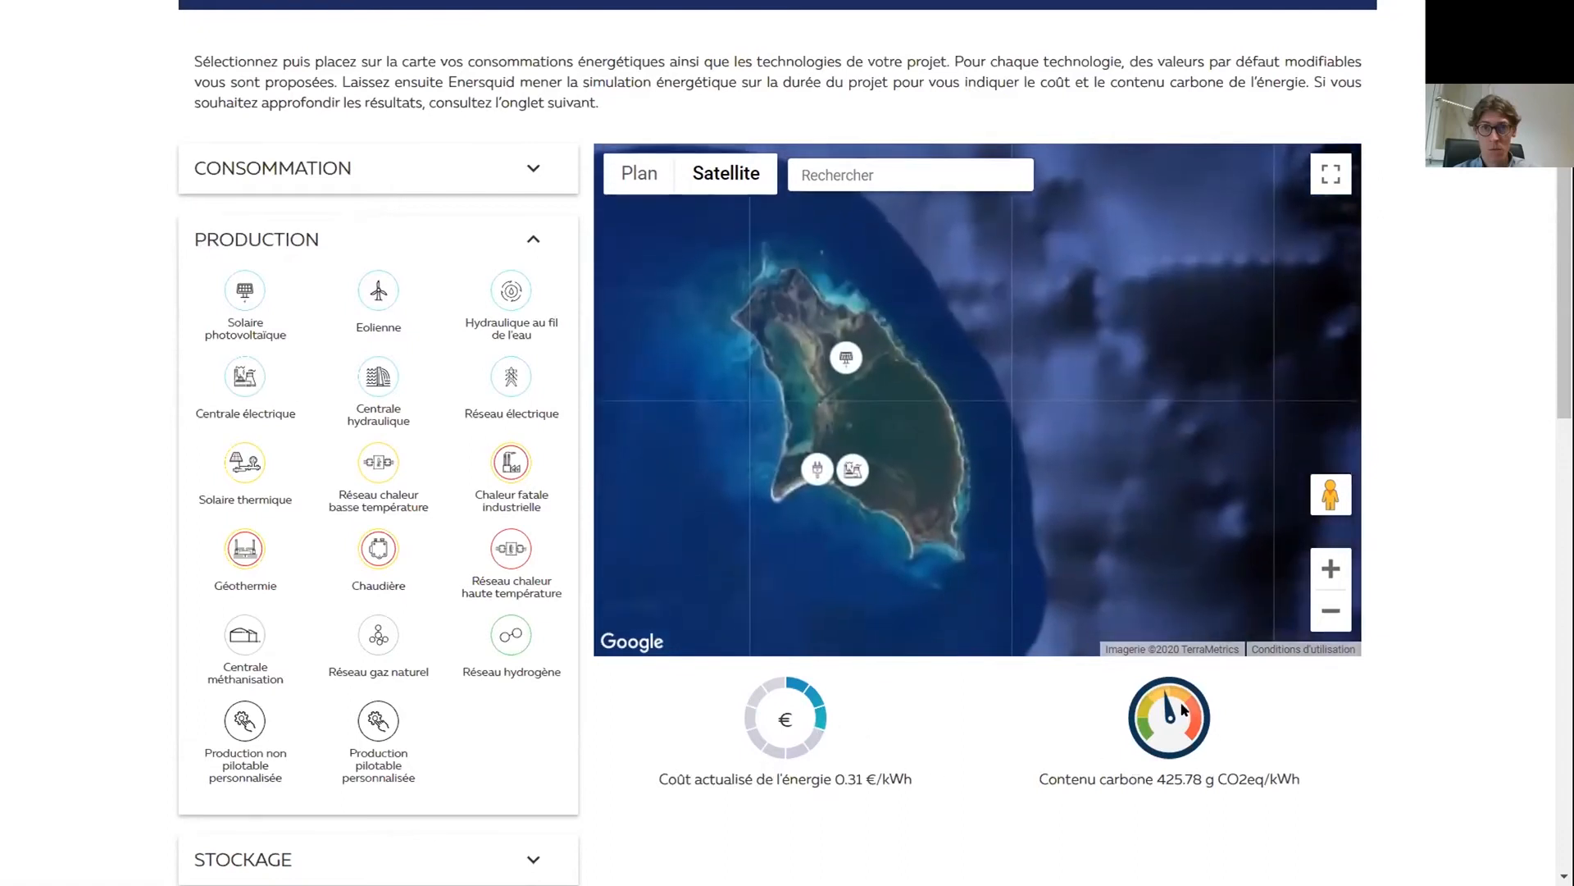
{"action": "left_click_drag", "start_coordinate": [912, 497], "coordinate": [966, 508]}
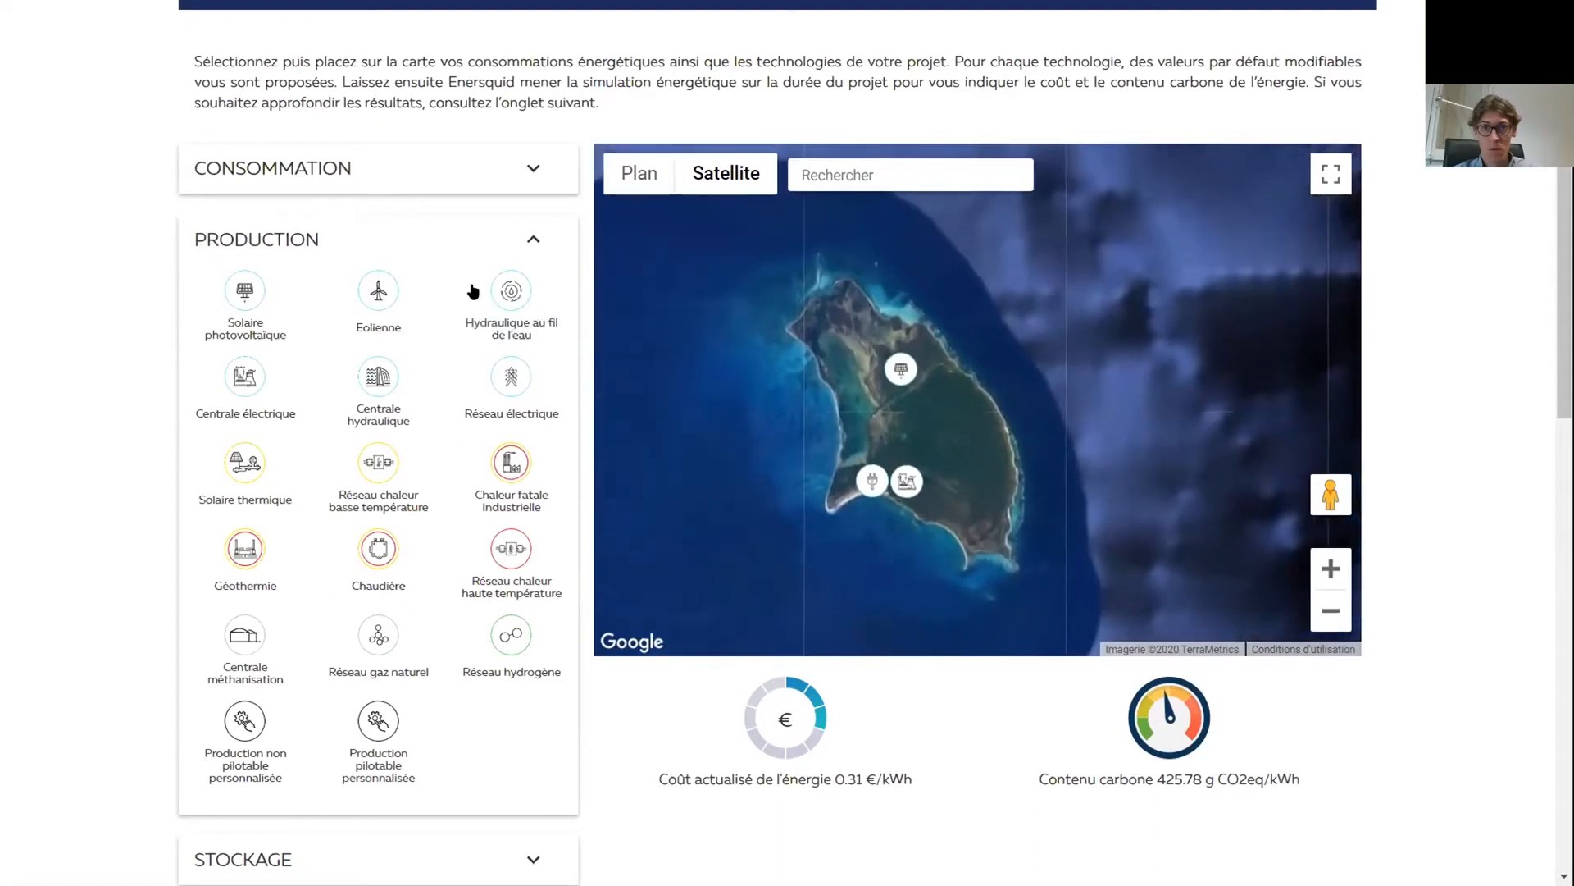
Step: Place a Batteries storage unit with Li-ion technology beside the solar plant and review its parameters, keeping the default values
{"action": "left_click", "coordinate": [452, 244]}
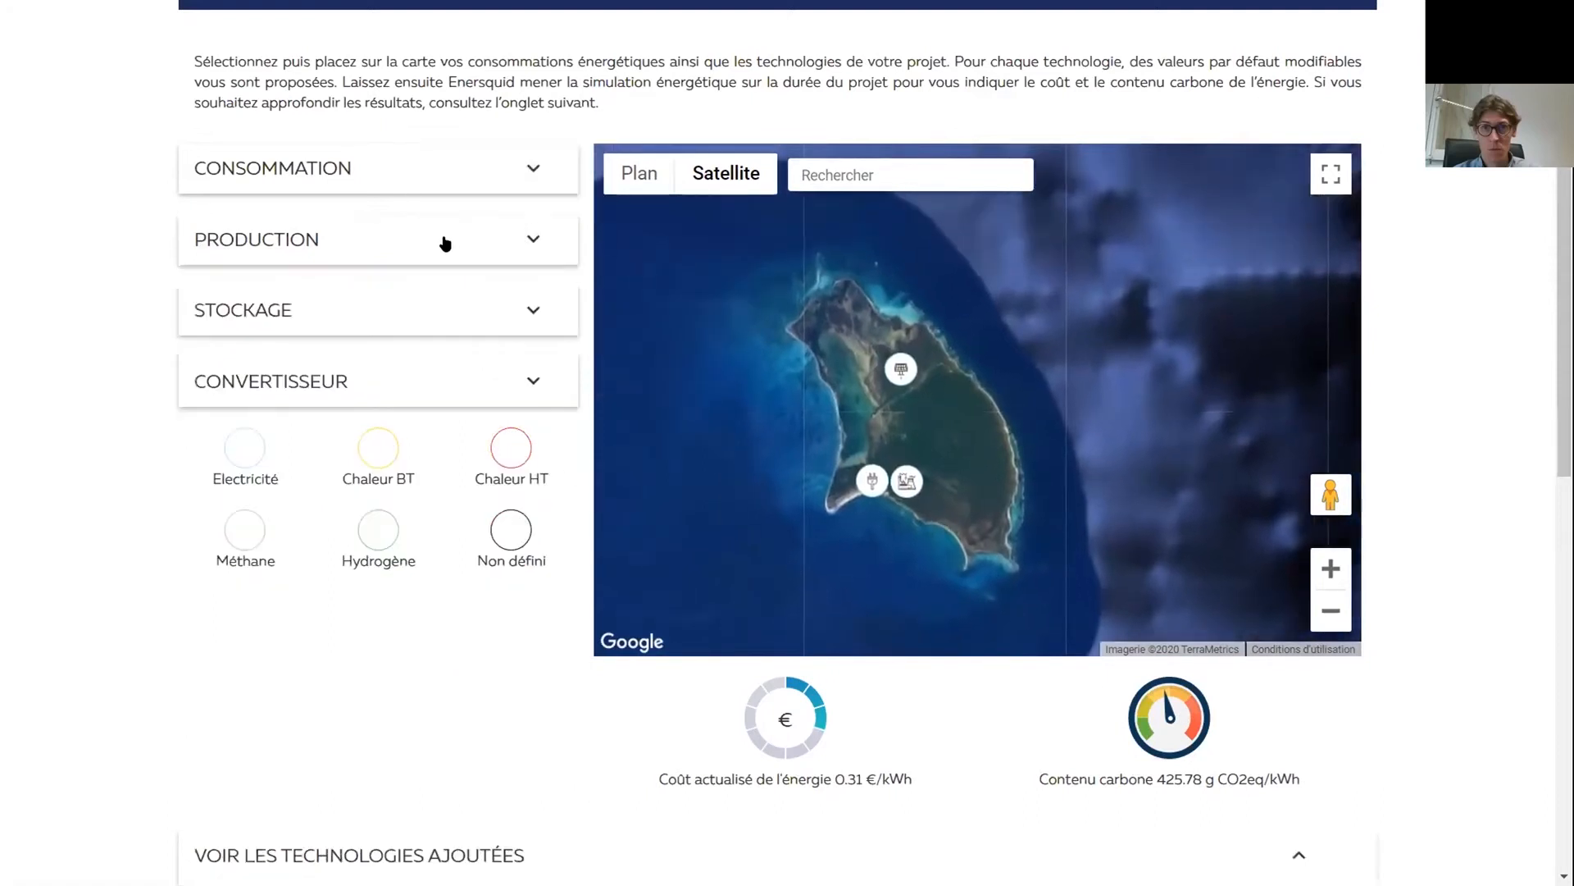
{"action": "left_click", "coordinate": [445, 313]}
{"action": "left_click_drag", "start_coordinate": [517, 363], "coordinate": [935, 366]}
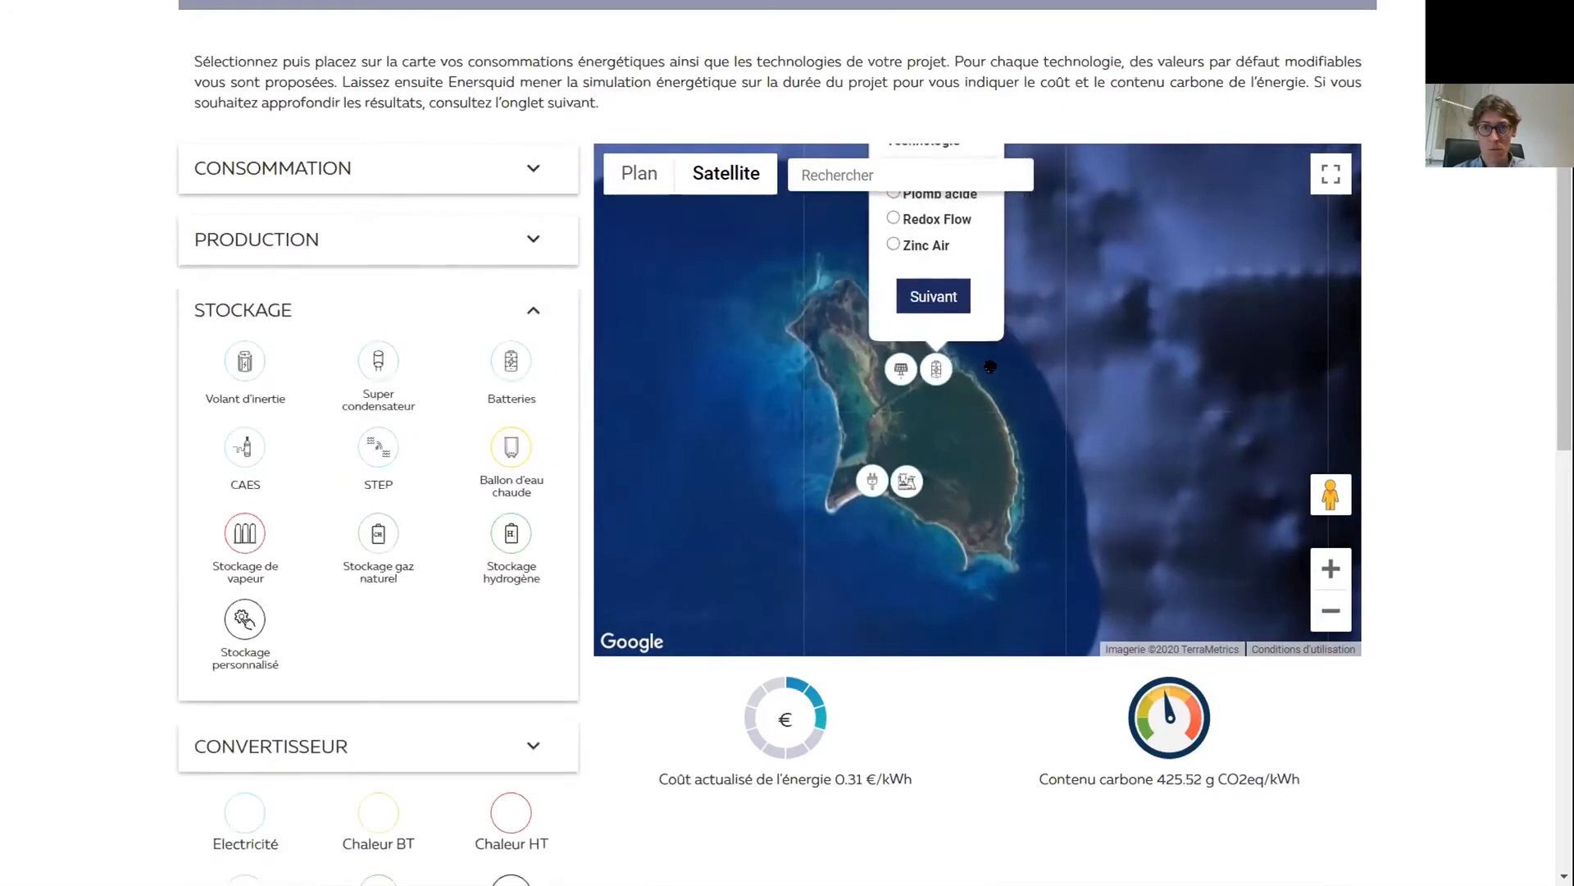
{"action": "left_click", "coordinate": [916, 467]}
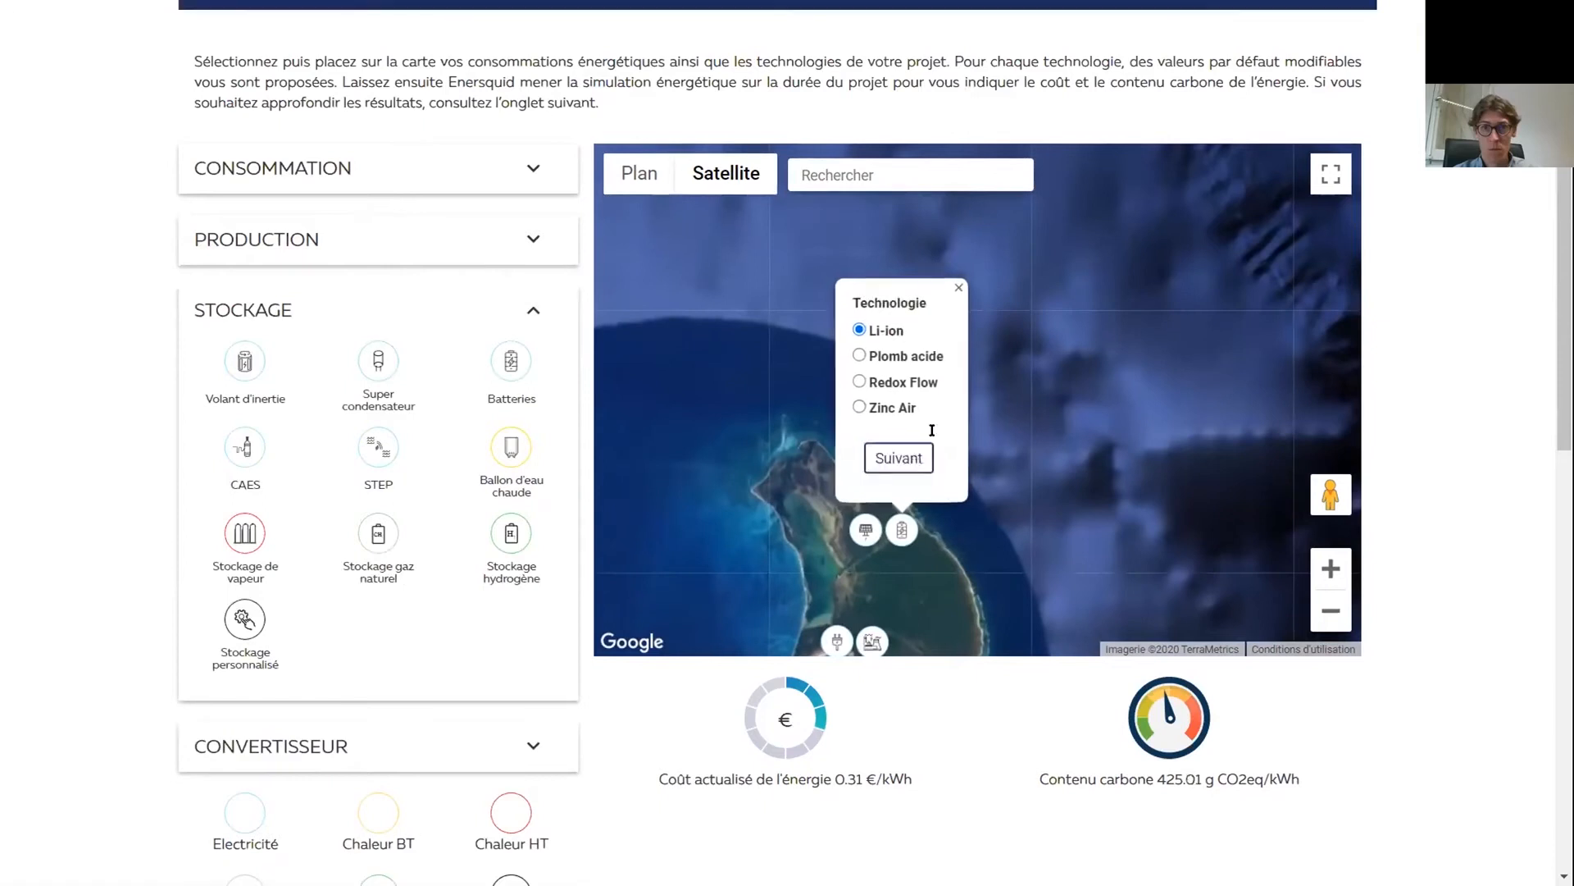
{"action": "double_click", "coordinate": [837, 333]}
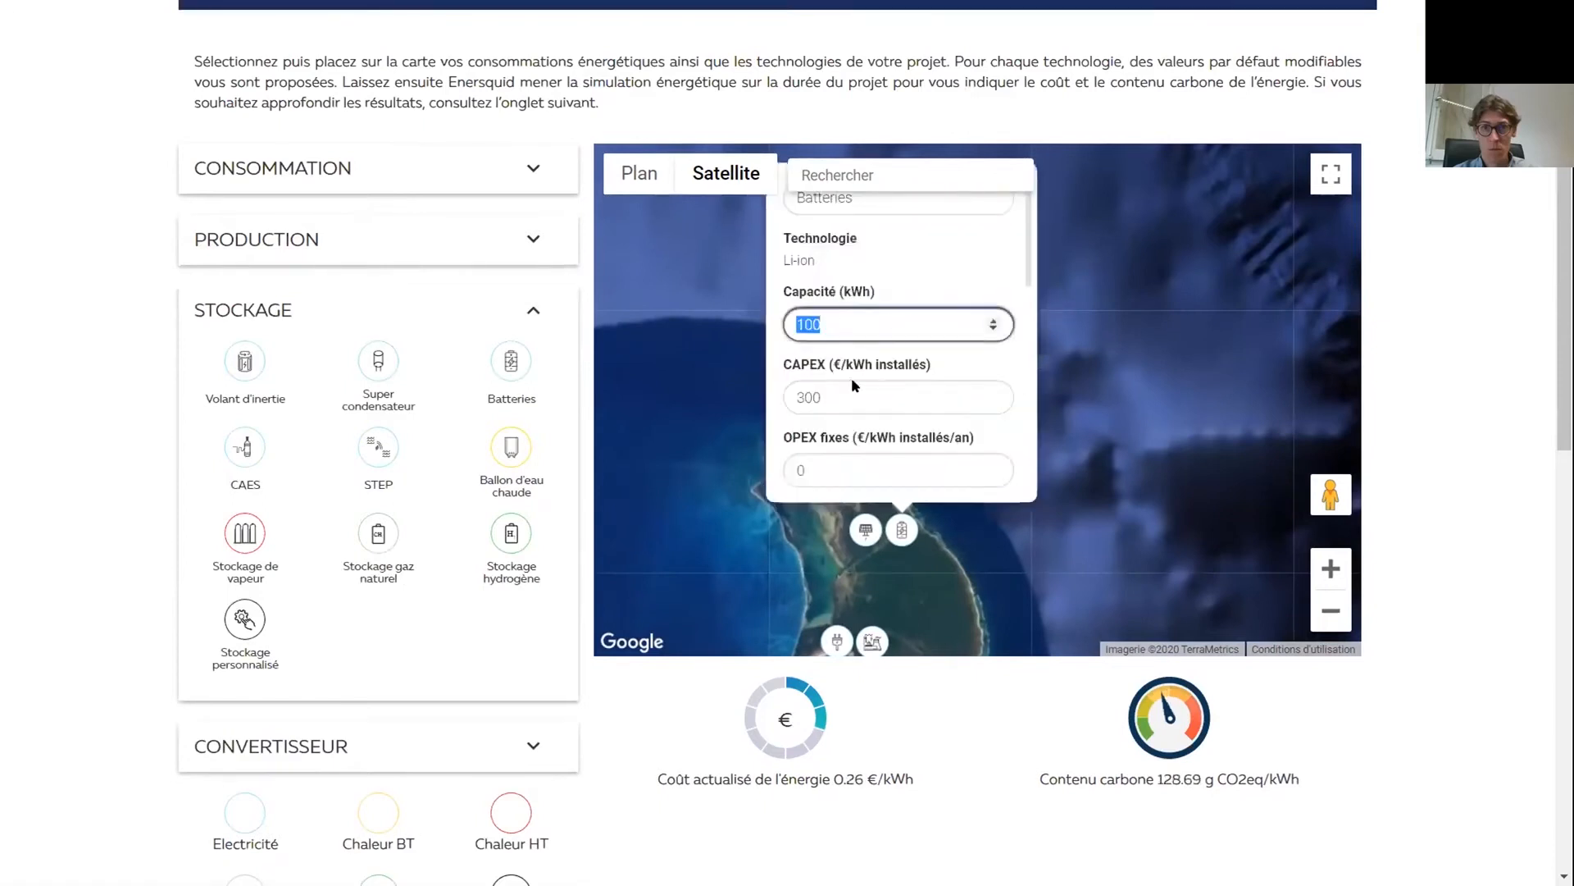
{"action": "scroll", "coordinate": [935, 393], "scroll_direction": "down", "scroll_amount": 4}
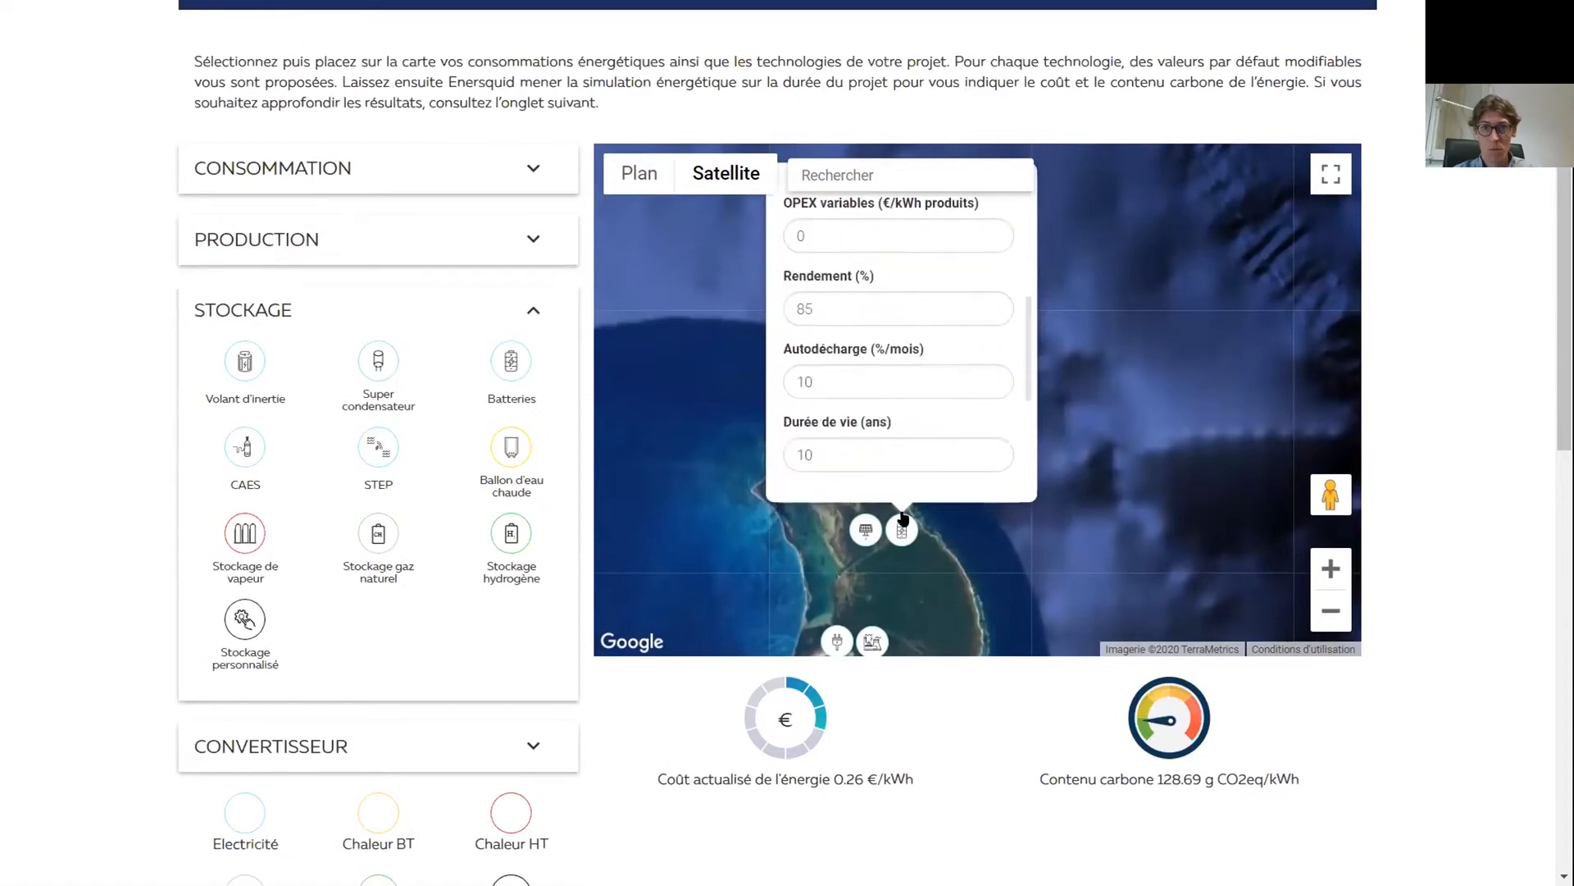
{"action": "left_click", "coordinate": [902, 536]}
{"action": "left_click_drag", "start_coordinate": [984, 604], "coordinate": [1057, 477]}
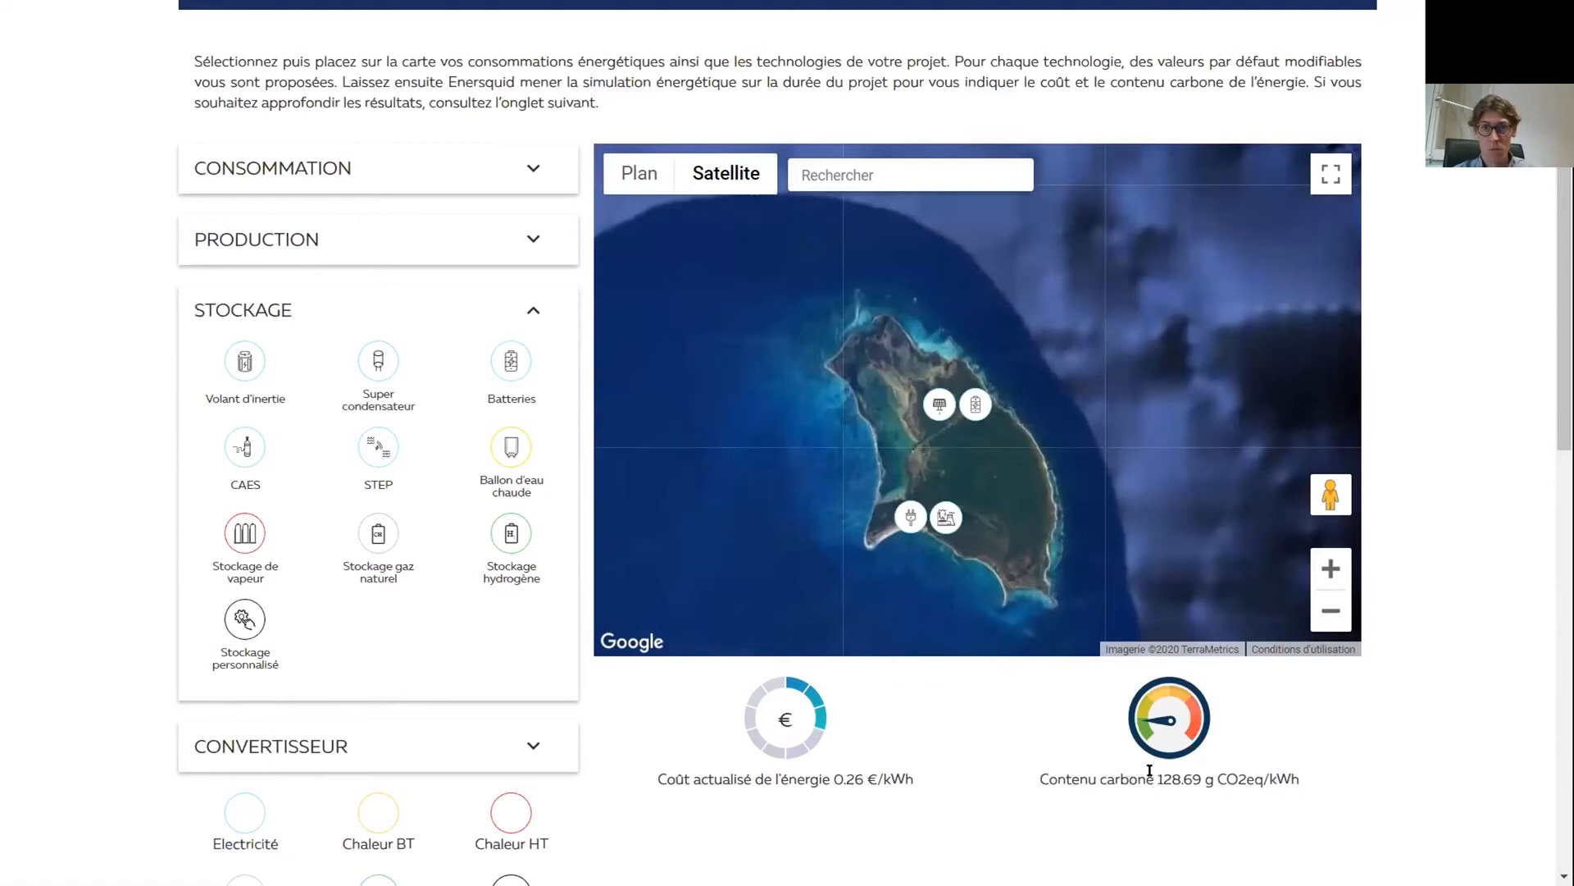
Step: Open the simulation results and examine the techno-economic indicators, including availability, self-consumption and self-production
{"action": "scroll", "coordinate": [984, 695], "scroll_direction": "down", "scroll_amount": 10}
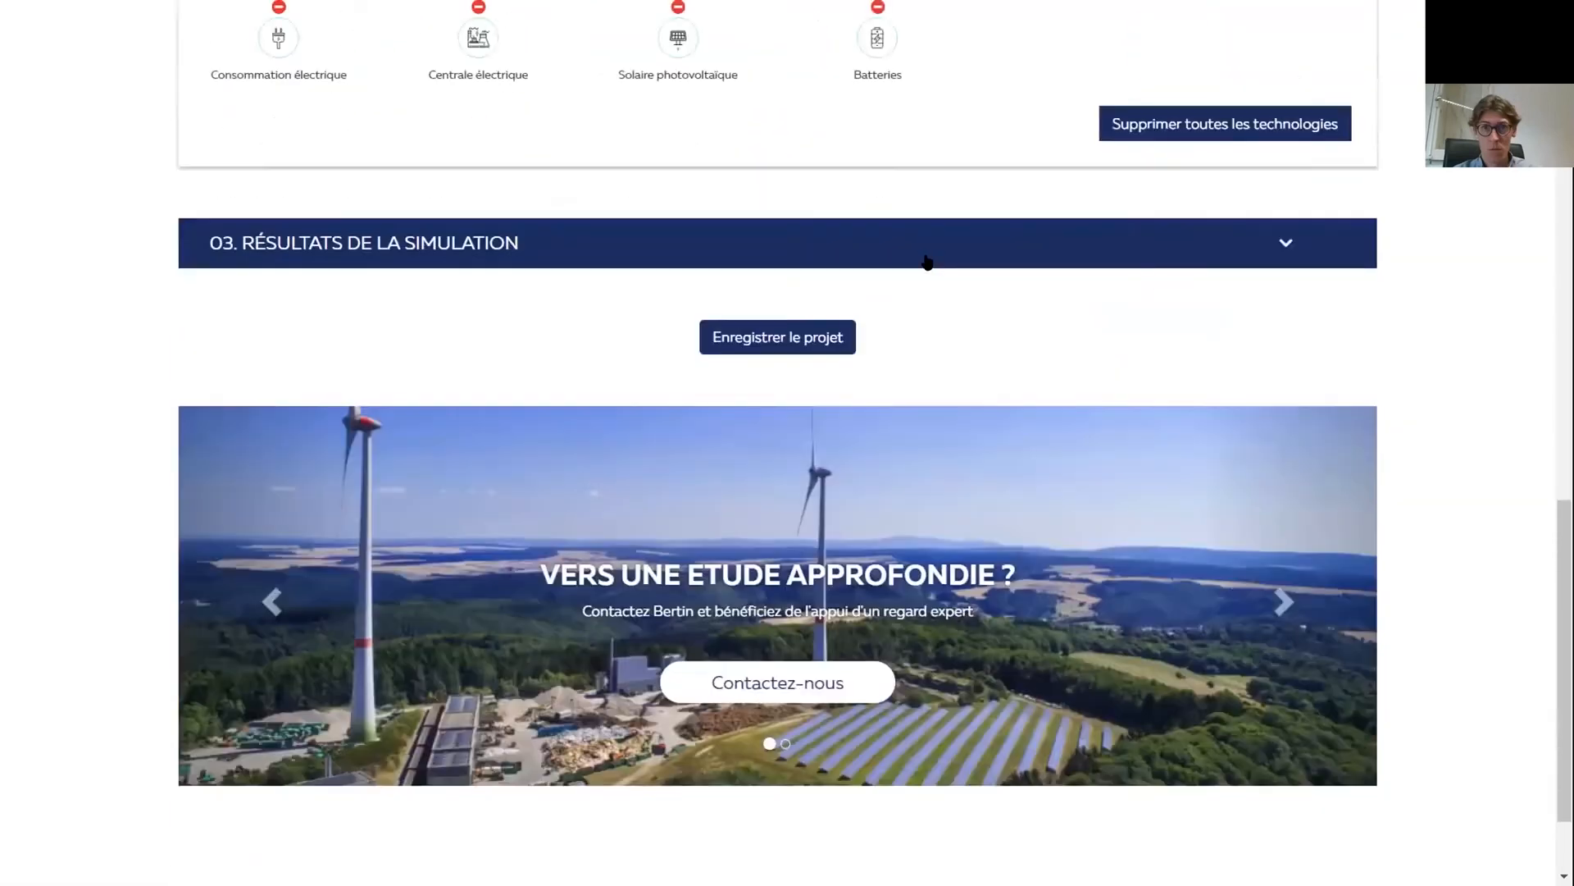
{"action": "left_click", "coordinate": [928, 243]}
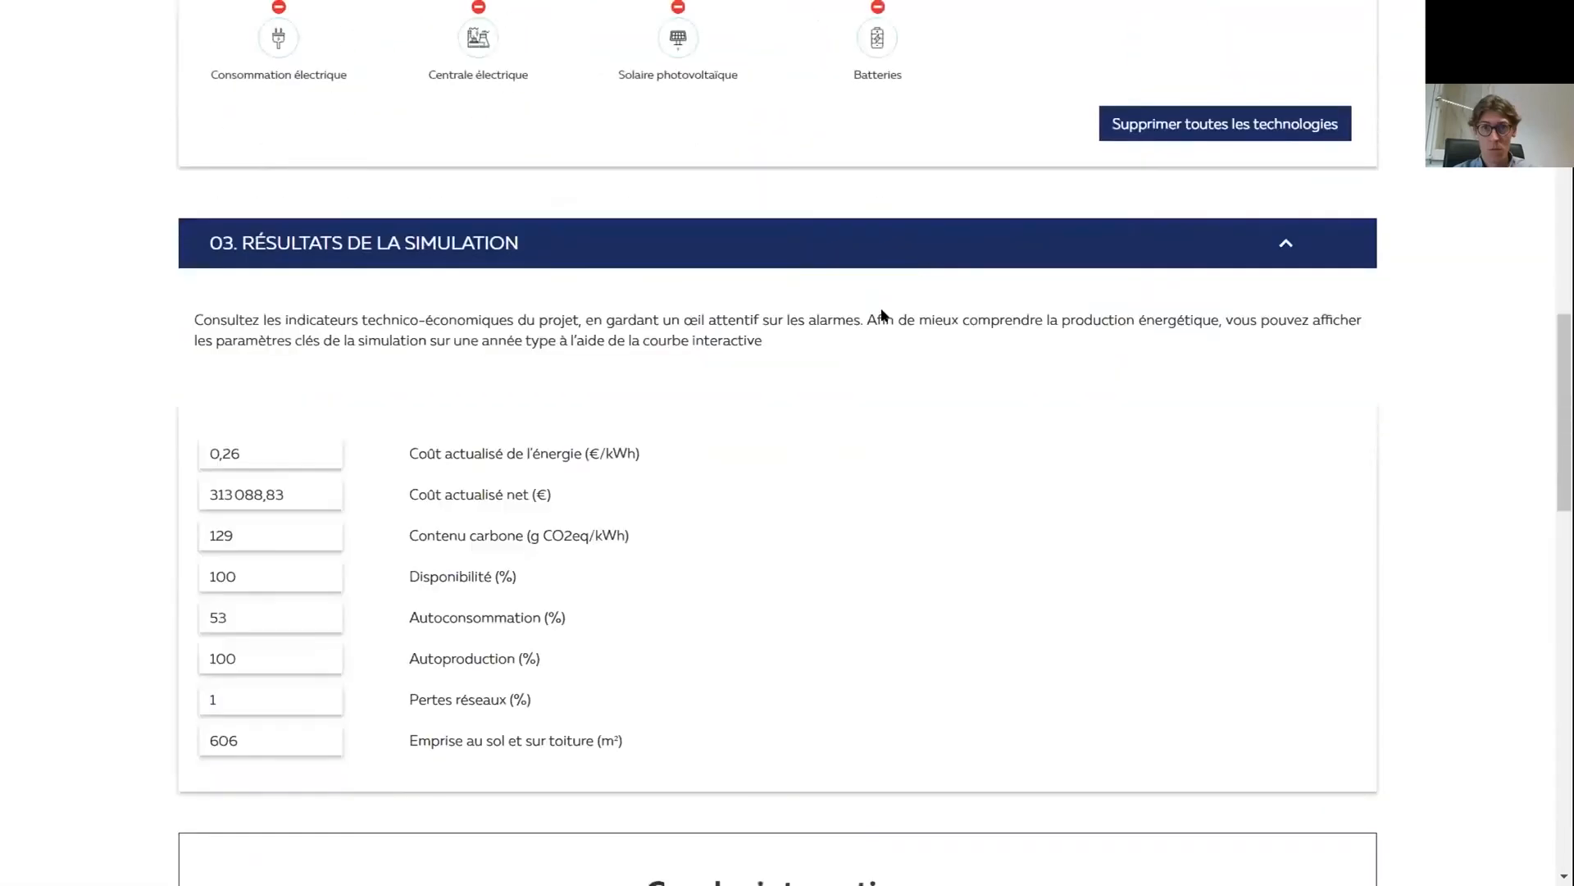
{"action": "scroll", "coordinate": [814, 446], "scroll_direction": "down", "scroll_amount": 1}
{"action": "scroll", "coordinate": [809, 429], "scroll_direction": "down", "scroll_amount": 1}
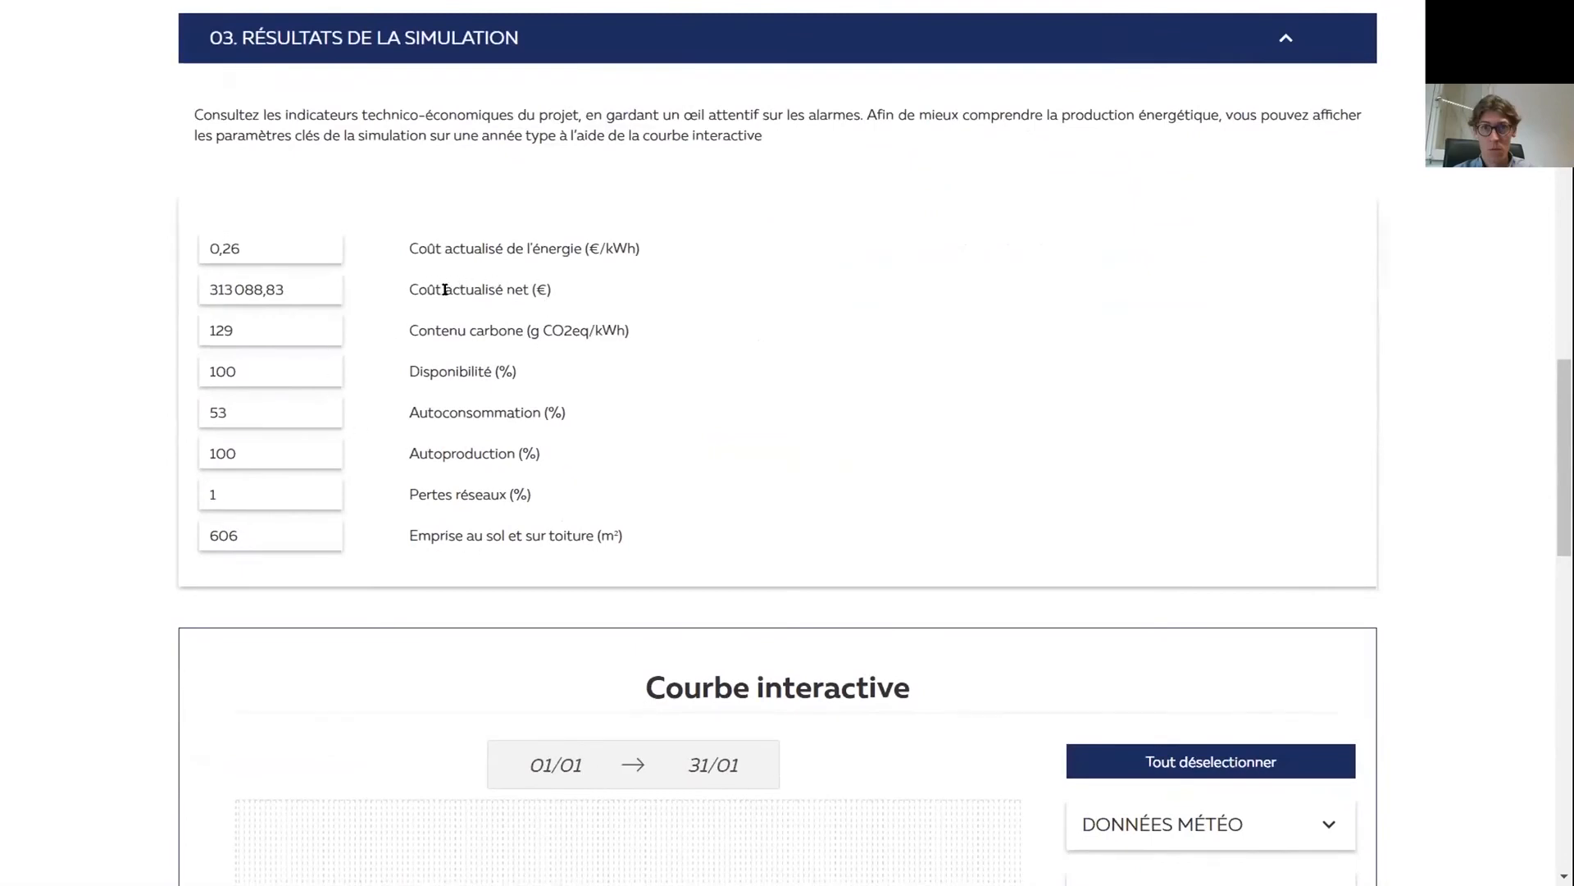
{"action": "double_click", "coordinate": [441, 369]}
{"action": "left_click", "coordinate": [433, 436]}
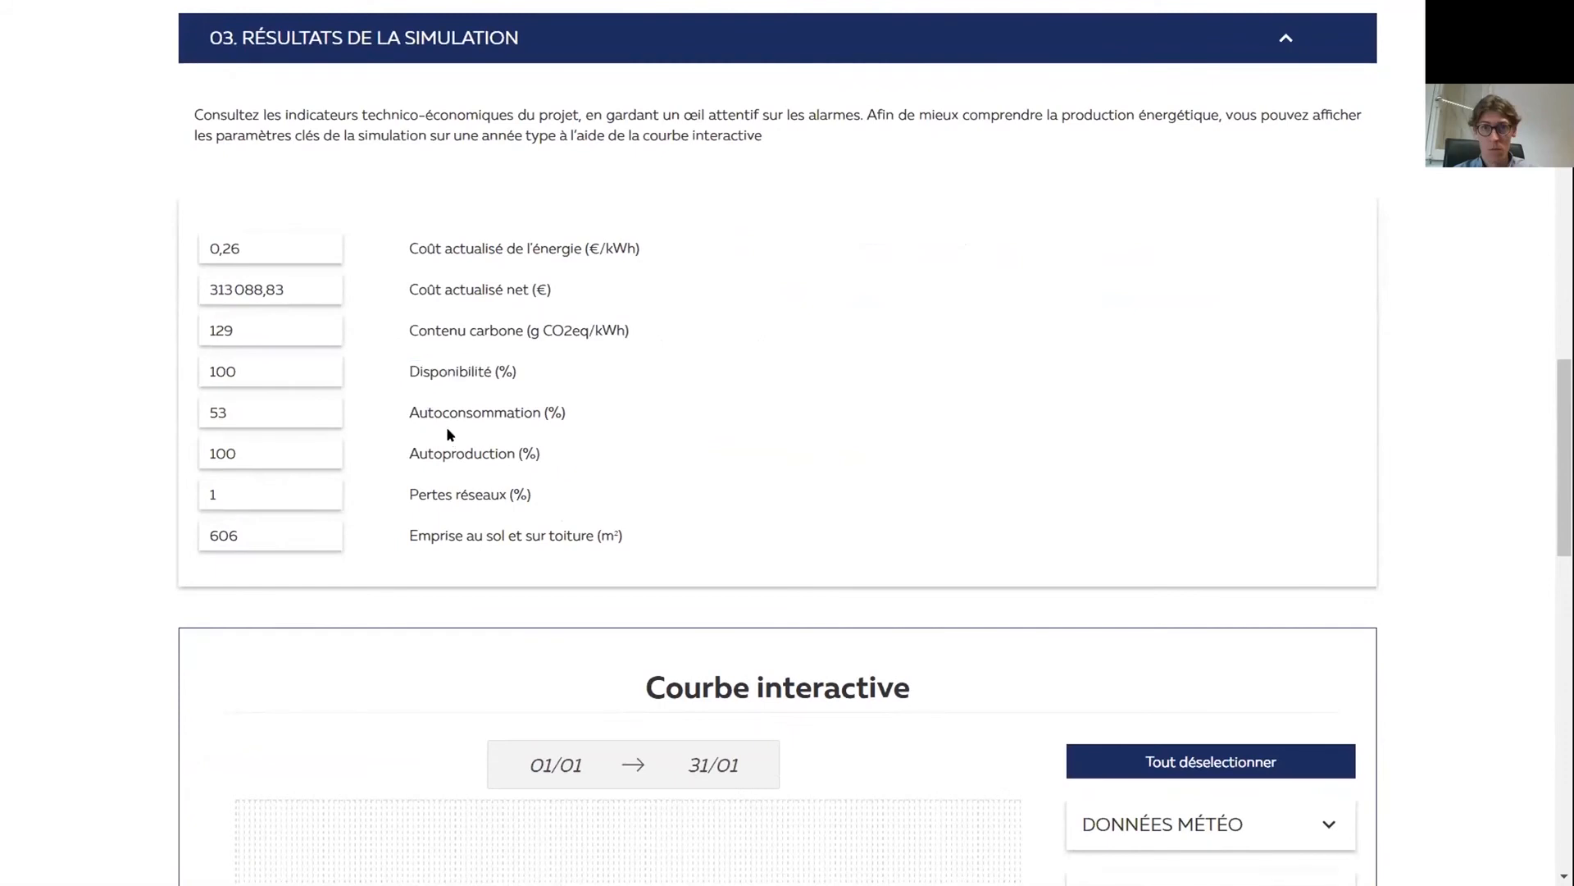
{"action": "left_click_drag", "start_coordinate": [218, 409], "coordinate": [208, 412]}
{"action": "left_click", "coordinate": [659, 407]}
{"action": "scroll", "coordinate": [883, 334], "scroll_direction": "down", "scroll_amount": 1}
{"action": "scroll", "coordinate": [882, 338], "scroll_direction": "up", "scroll_amount": 1}
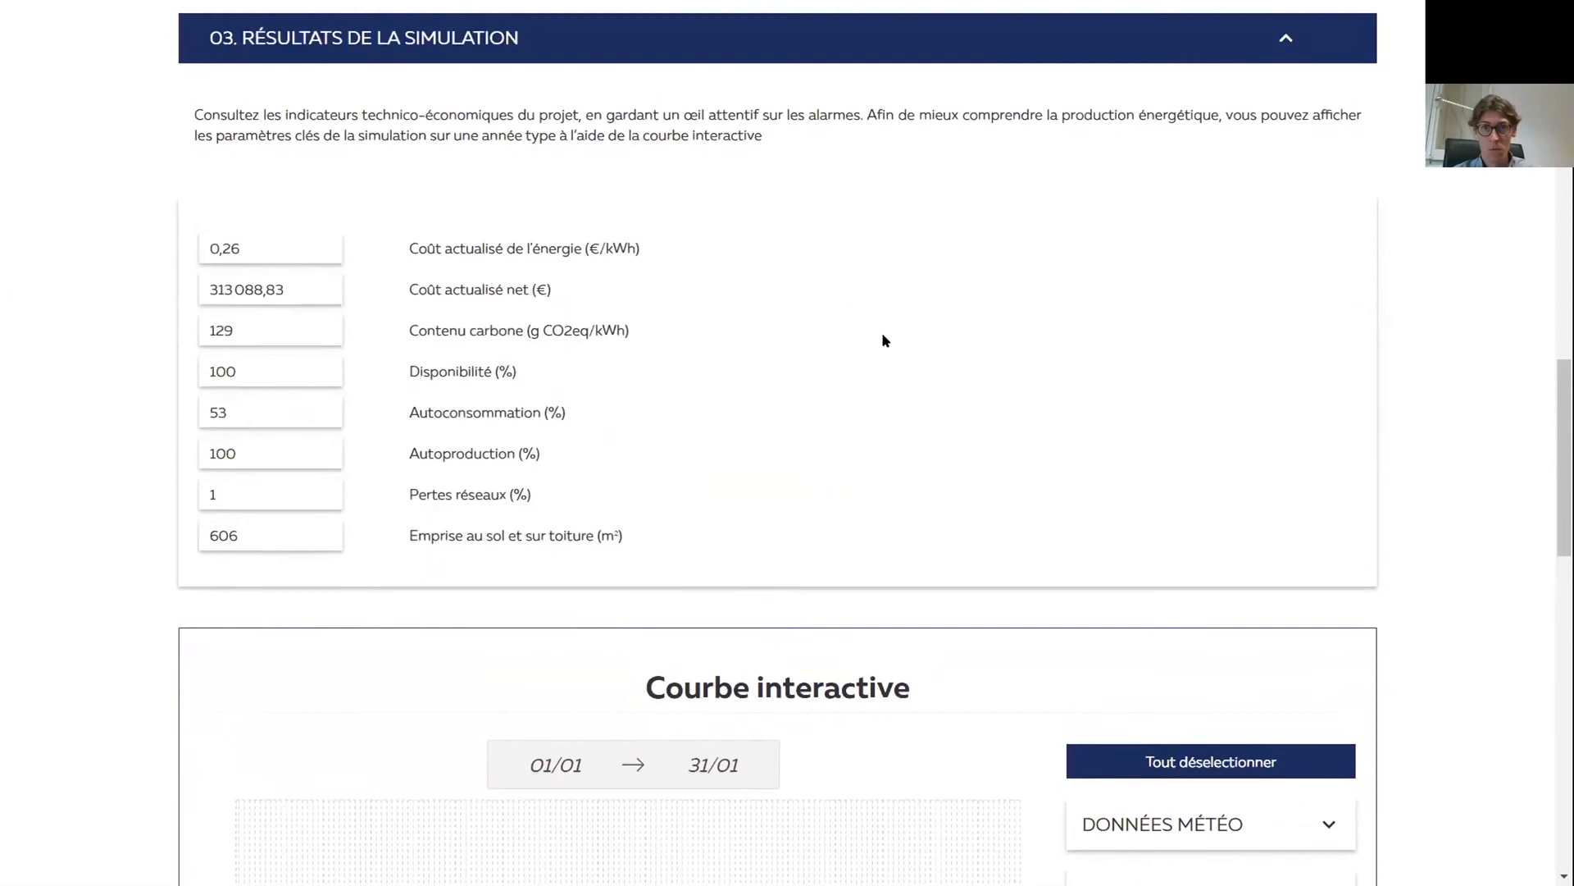
Step: Plot the Solaire photovoltaïque production on the interactive curve
{"action": "scroll", "coordinate": [879, 341], "scroll_direction": "down", "scroll_amount": 2}
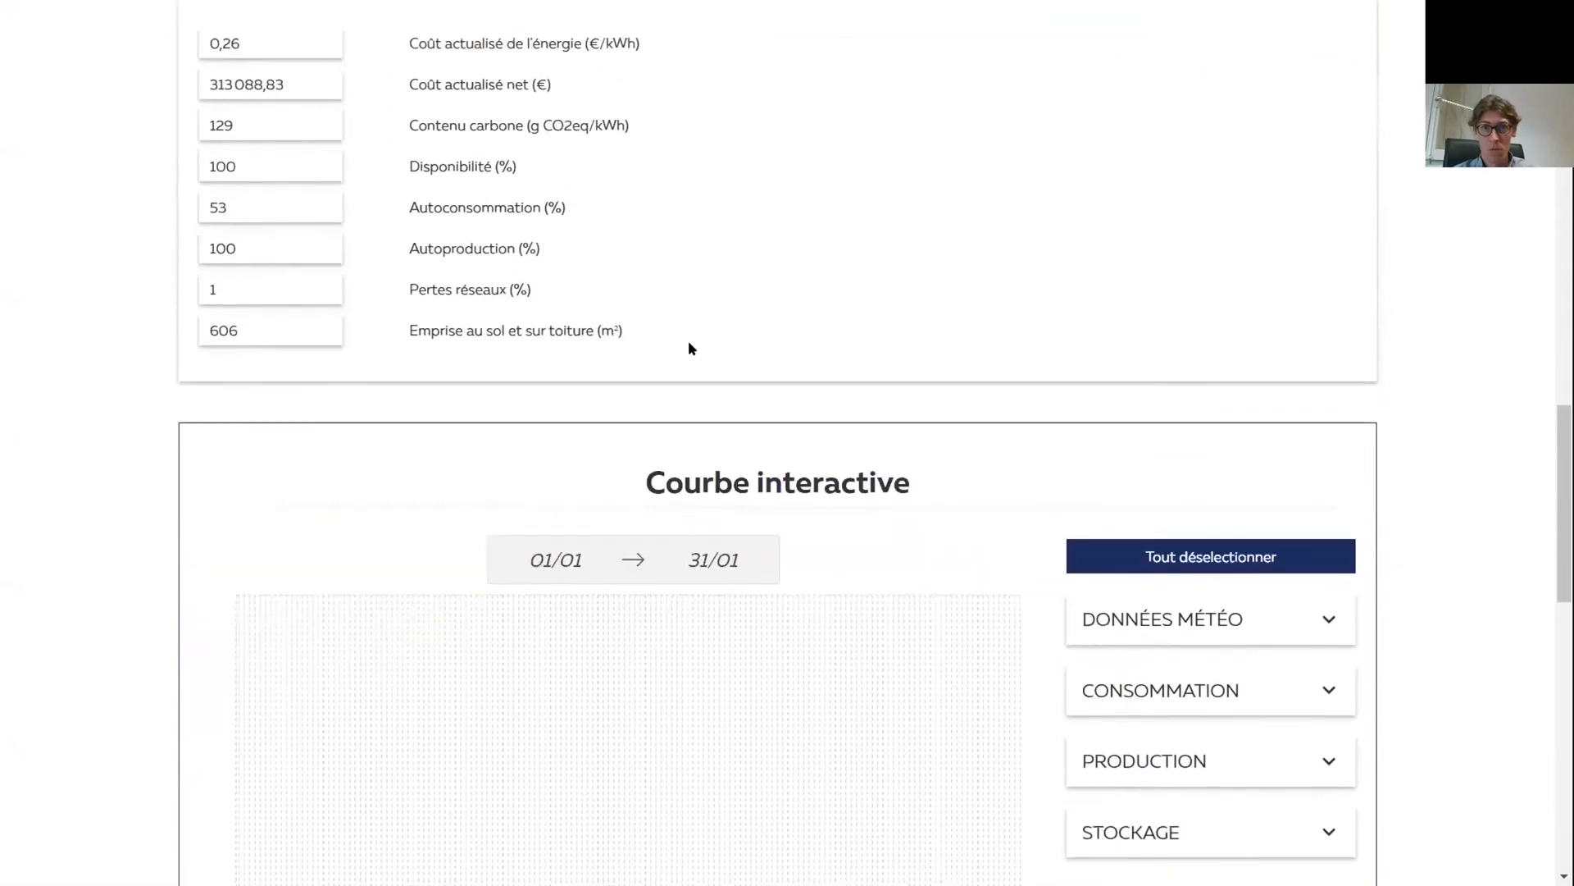
{"action": "scroll", "coordinate": [716, 337], "scroll_direction": "down", "scroll_amount": 4}
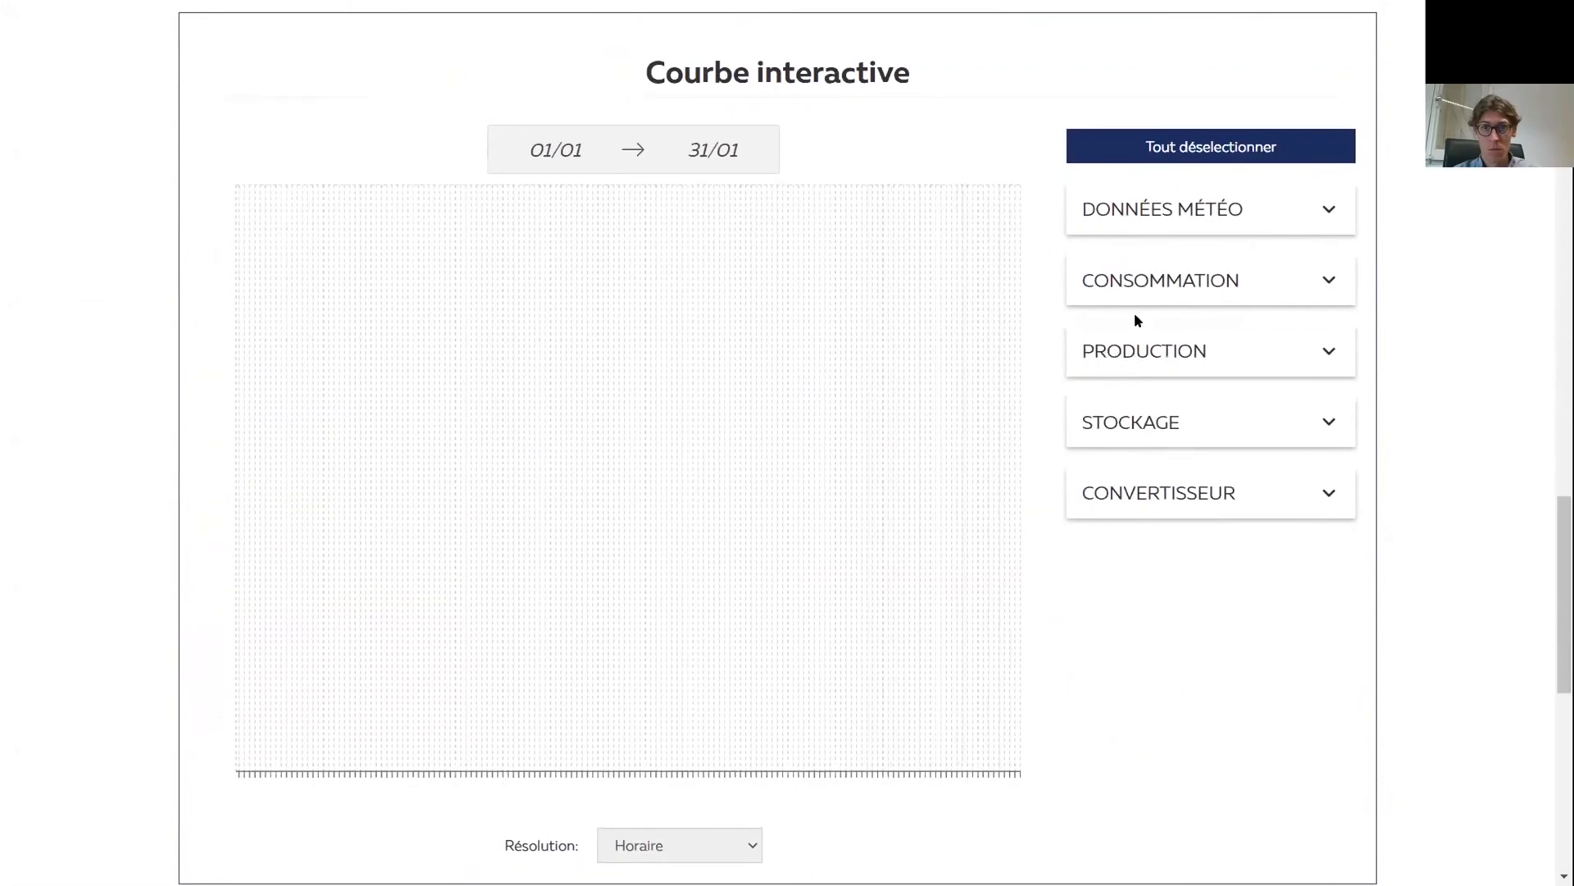
{"action": "left_click", "coordinate": [1136, 351]}
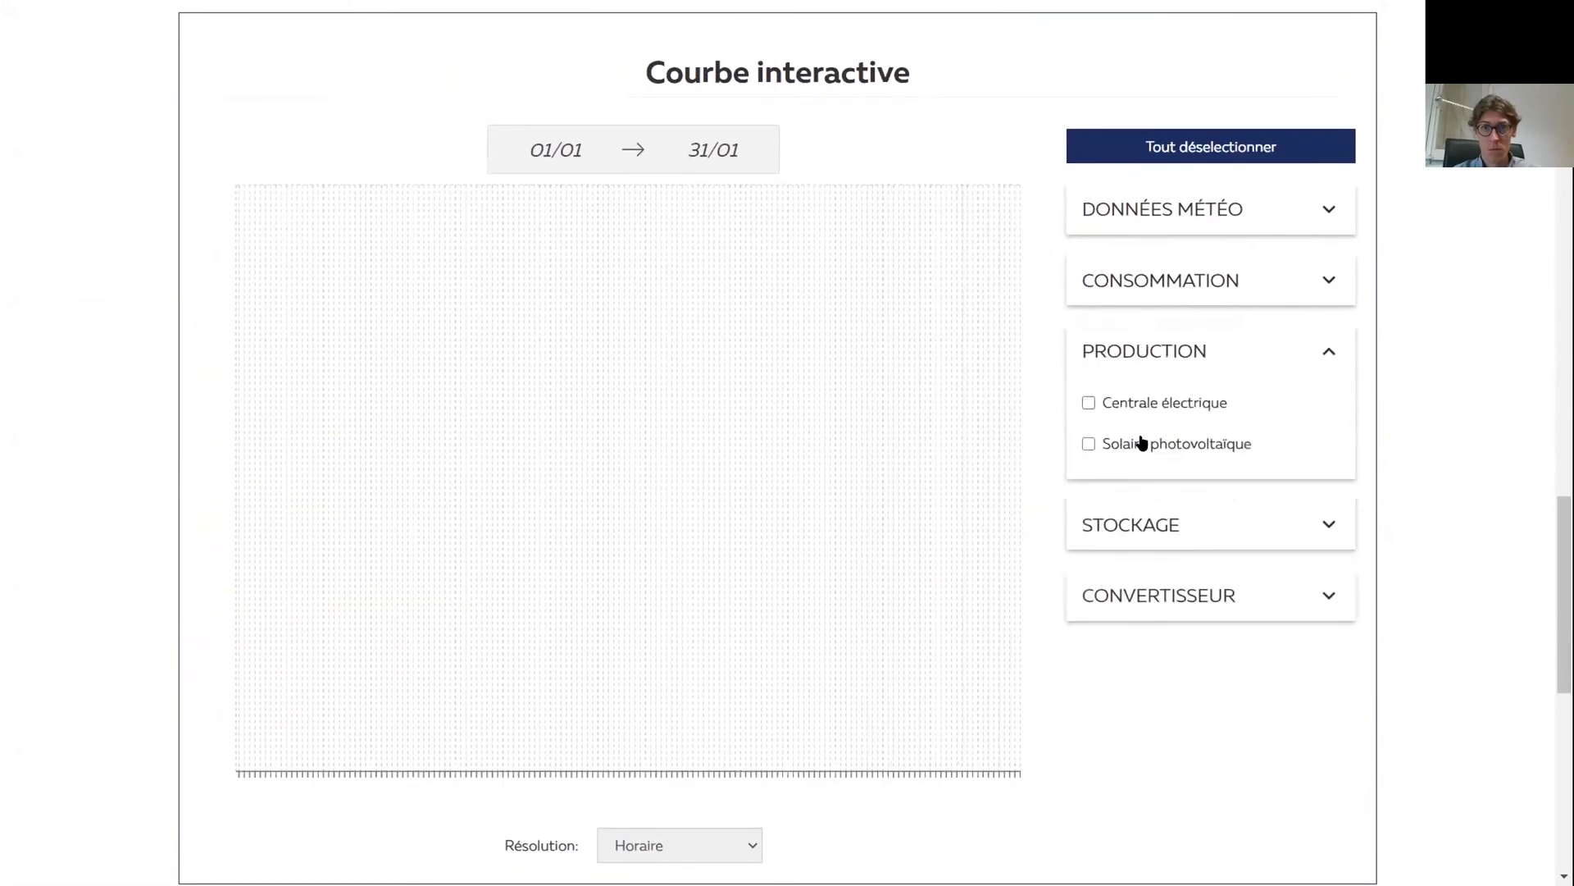
{"action": "left_click", "coordinate": [1089, 444]}
Step: Set the interactive curve's resolution to Mensuelle and examine the monthly solar production
{"action": "scroll", "coordinate": [854, 435], "scroll_direction": "down", "scroll_amount": 3}
{"action": "left_click", "coordinate": [710, 640]}
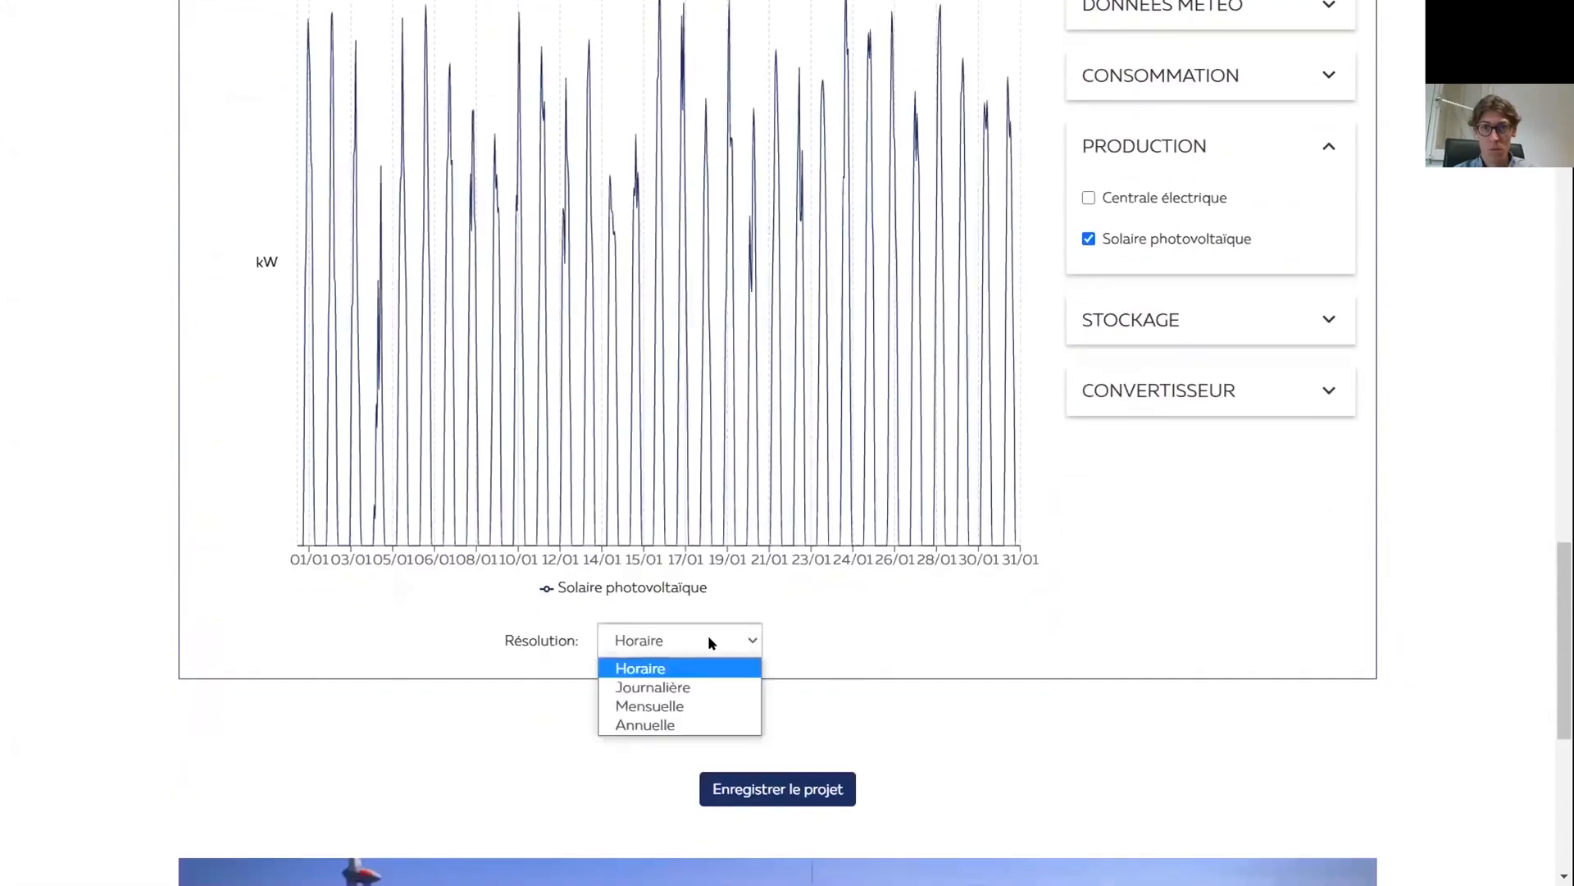
{"action": "left_click", "coordinate": [712, 705]}
{"action": "scroll", "coordinate": [849, 540], "scroll_direction": "up", "scroll_amount": 2}
{"action": "scroll", "coordinate": [849, 539], "scroll_direction": "up", "scroll_amount": 1}
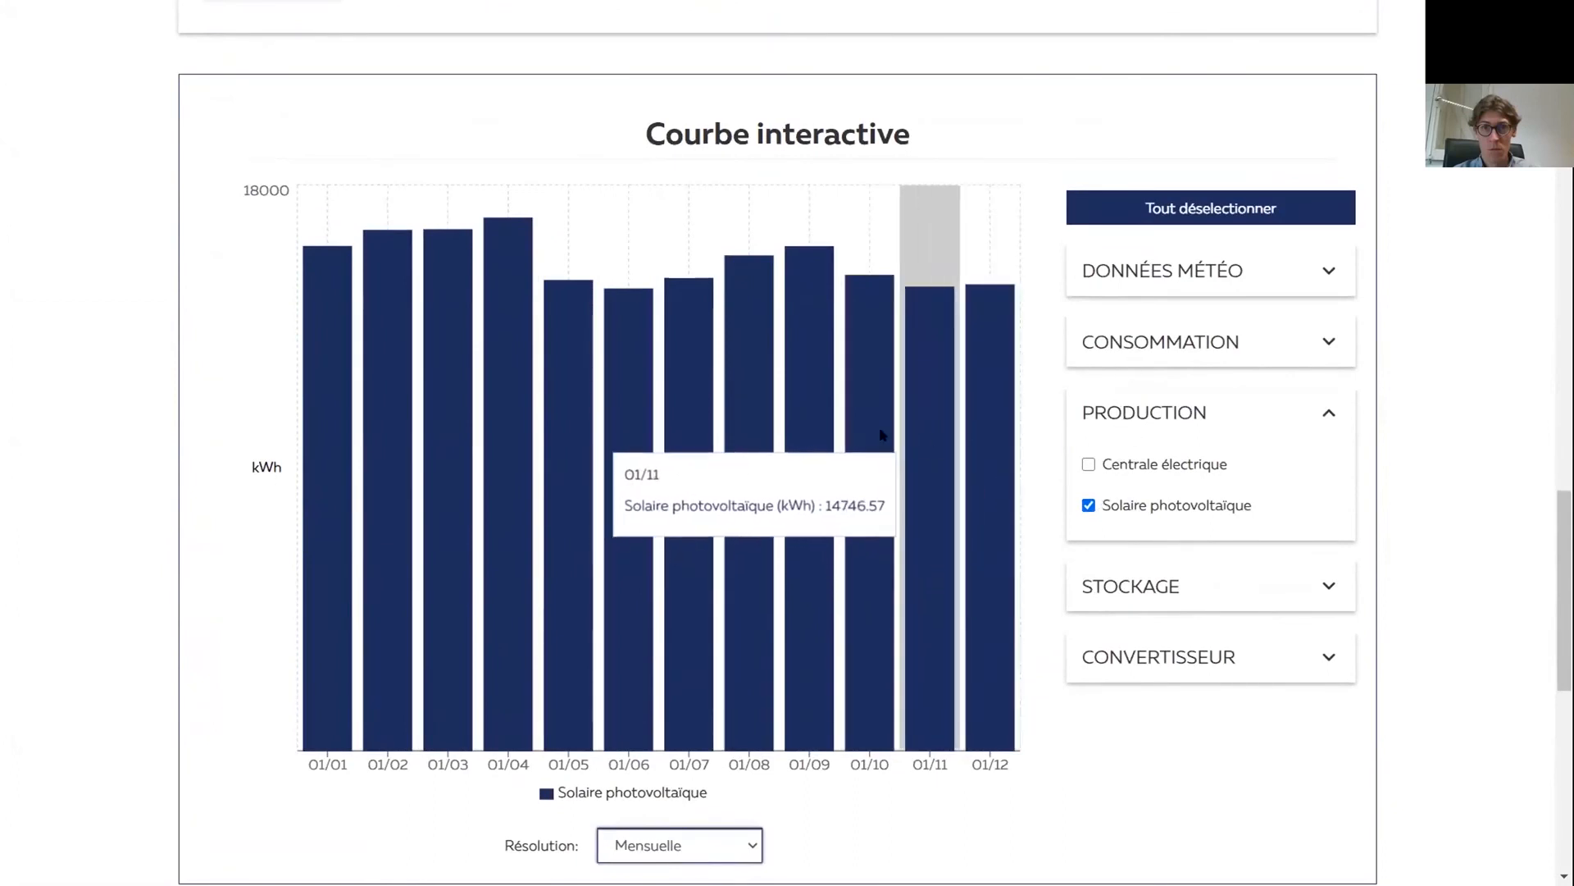
Step: Show the Stockage series available for the interactive curve without plotting any of them
{"action": "left_click", "coordinate": [1184, 351]}
{"action": "left_click", "coordinate": [1164, 519]}
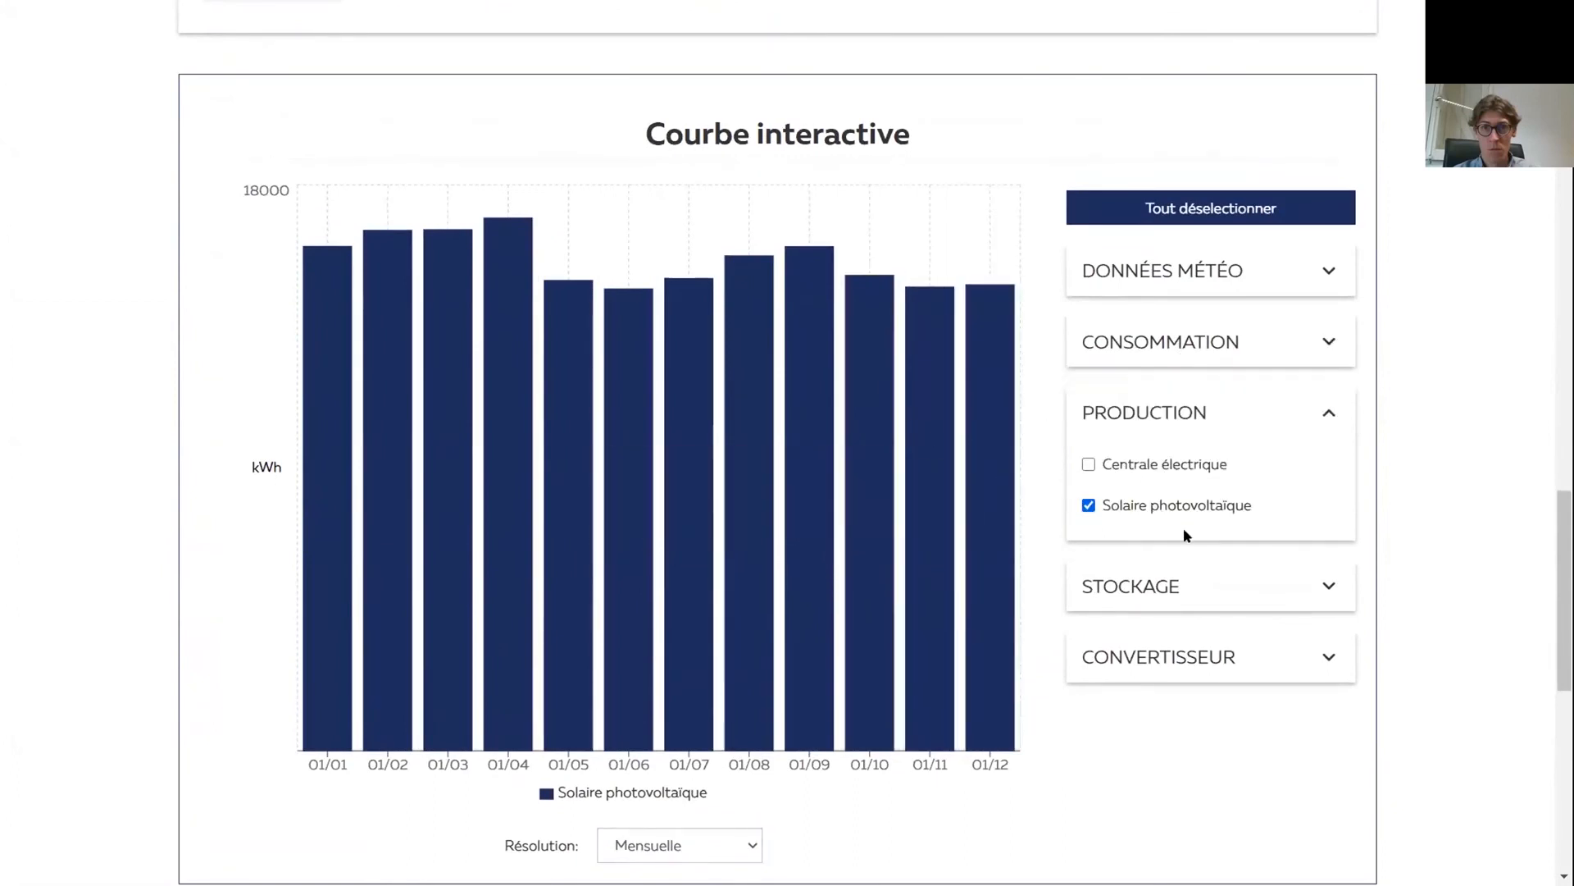
{"action": "left_click", "coordinate": [1203, 583]}
Step: Save the project from the end of the simulation results
{"action": "scroll", "coordinate": [919, 491], "scroll_direction": "down", "scroll_amount": 3}
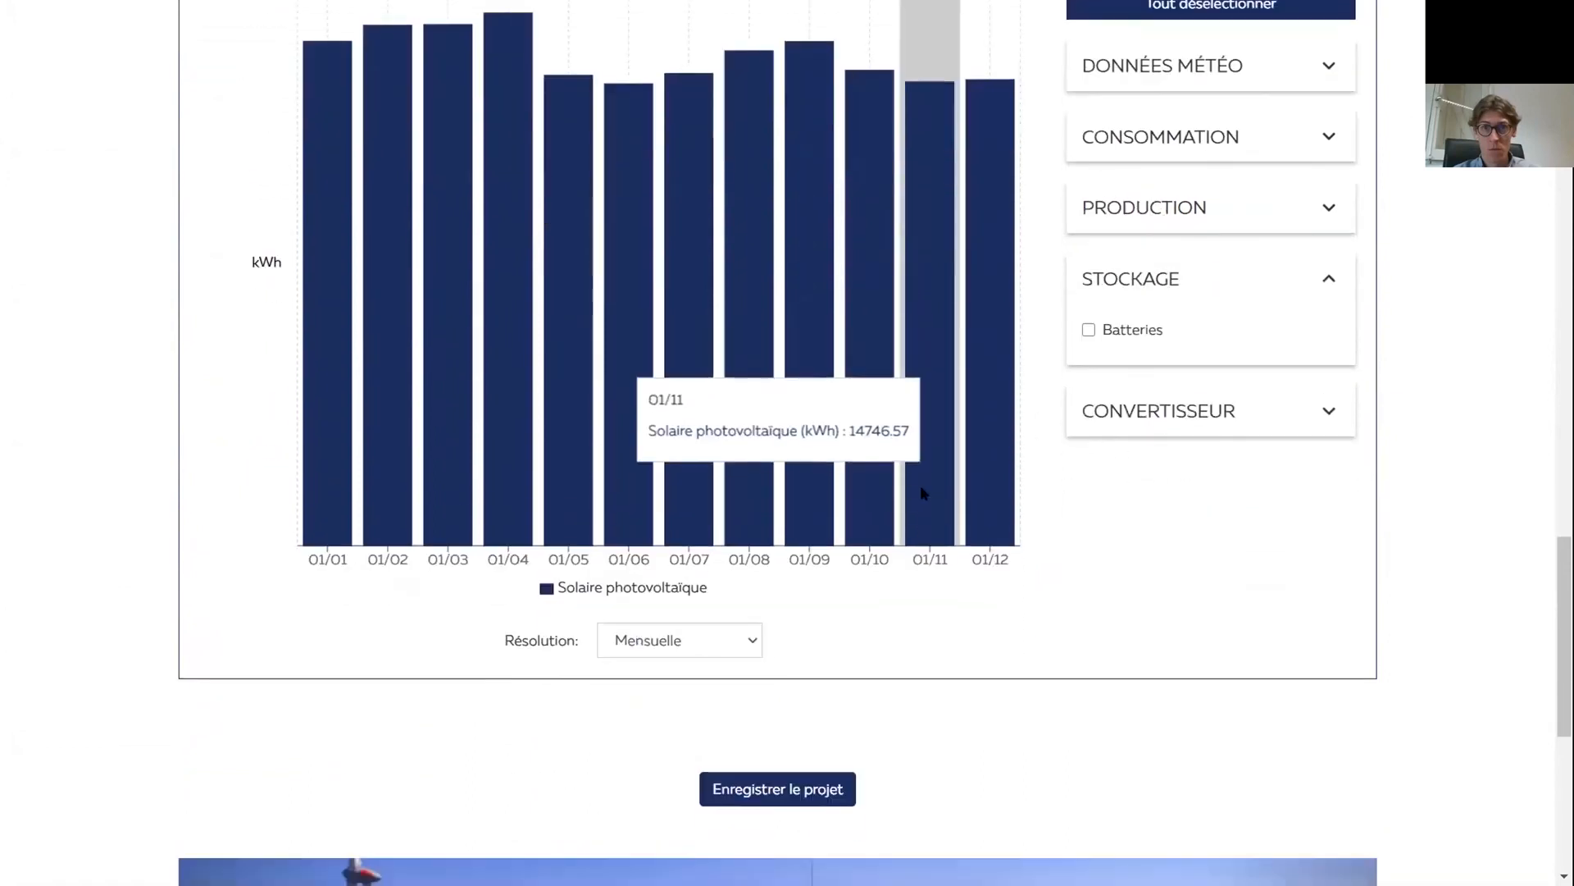
{"action": "scroll", "coordinate": [924, 481], "scroll_direction": "up", "scroll_amount": 1}
{"action": "scroll", "coordinate": [886, 574], "scroll_direction": "down", "scroll_amount": 2}
{"action": "left_click", "coordinate": [830, 688]}
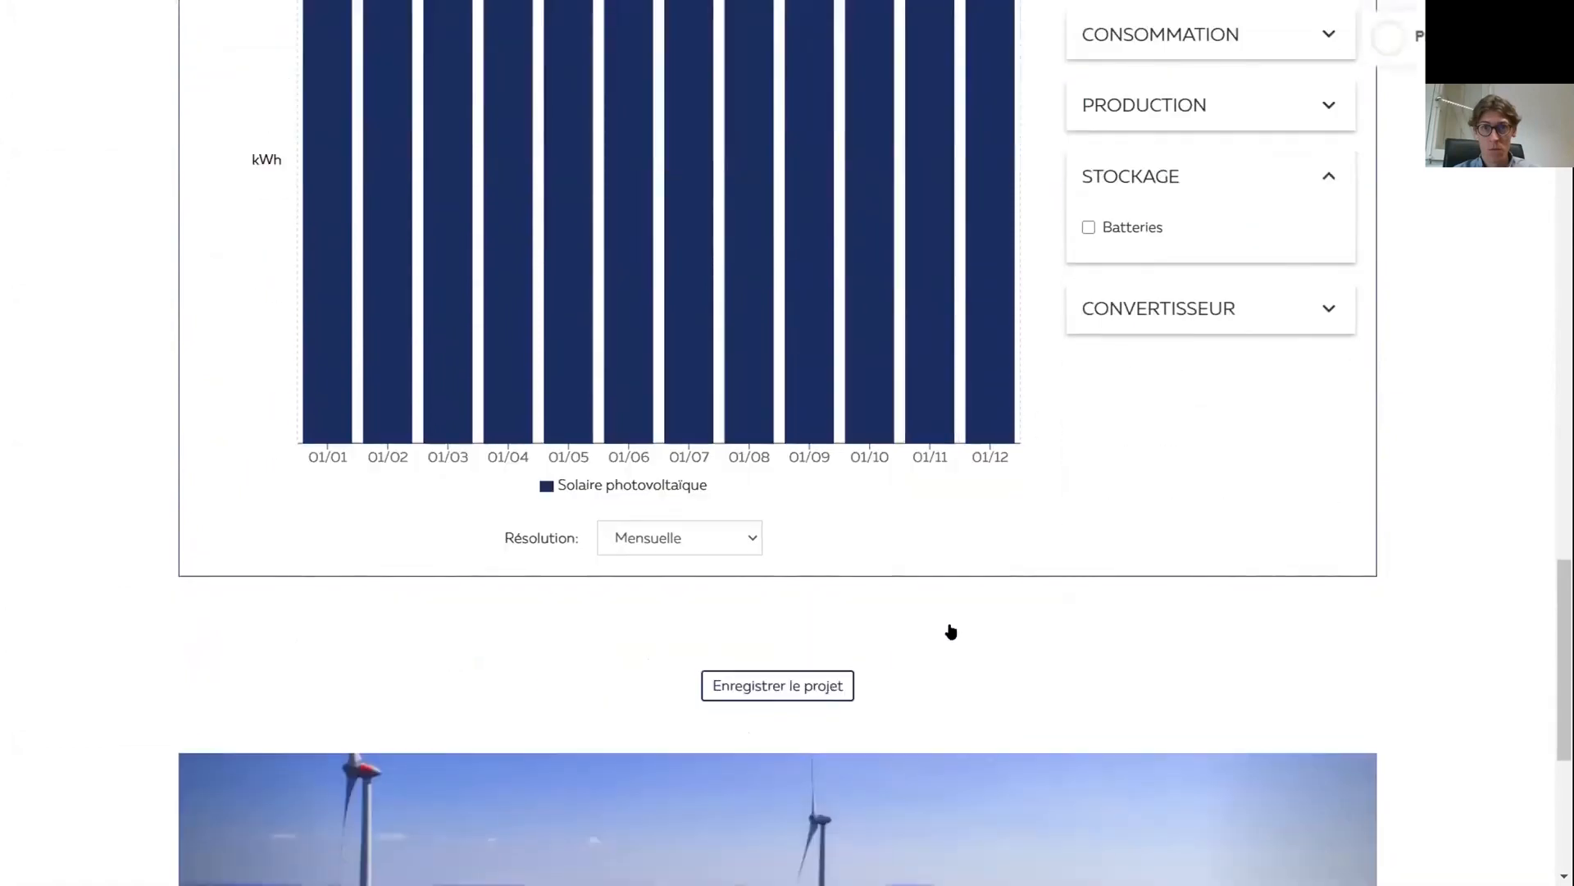
Step: Return to the technology map in the Choix des technologies section and collapse its Stockage list
{"action": "scroll", "coordinate": [999, 460], "scroll_direction": "up", "scroll_amount": 10}
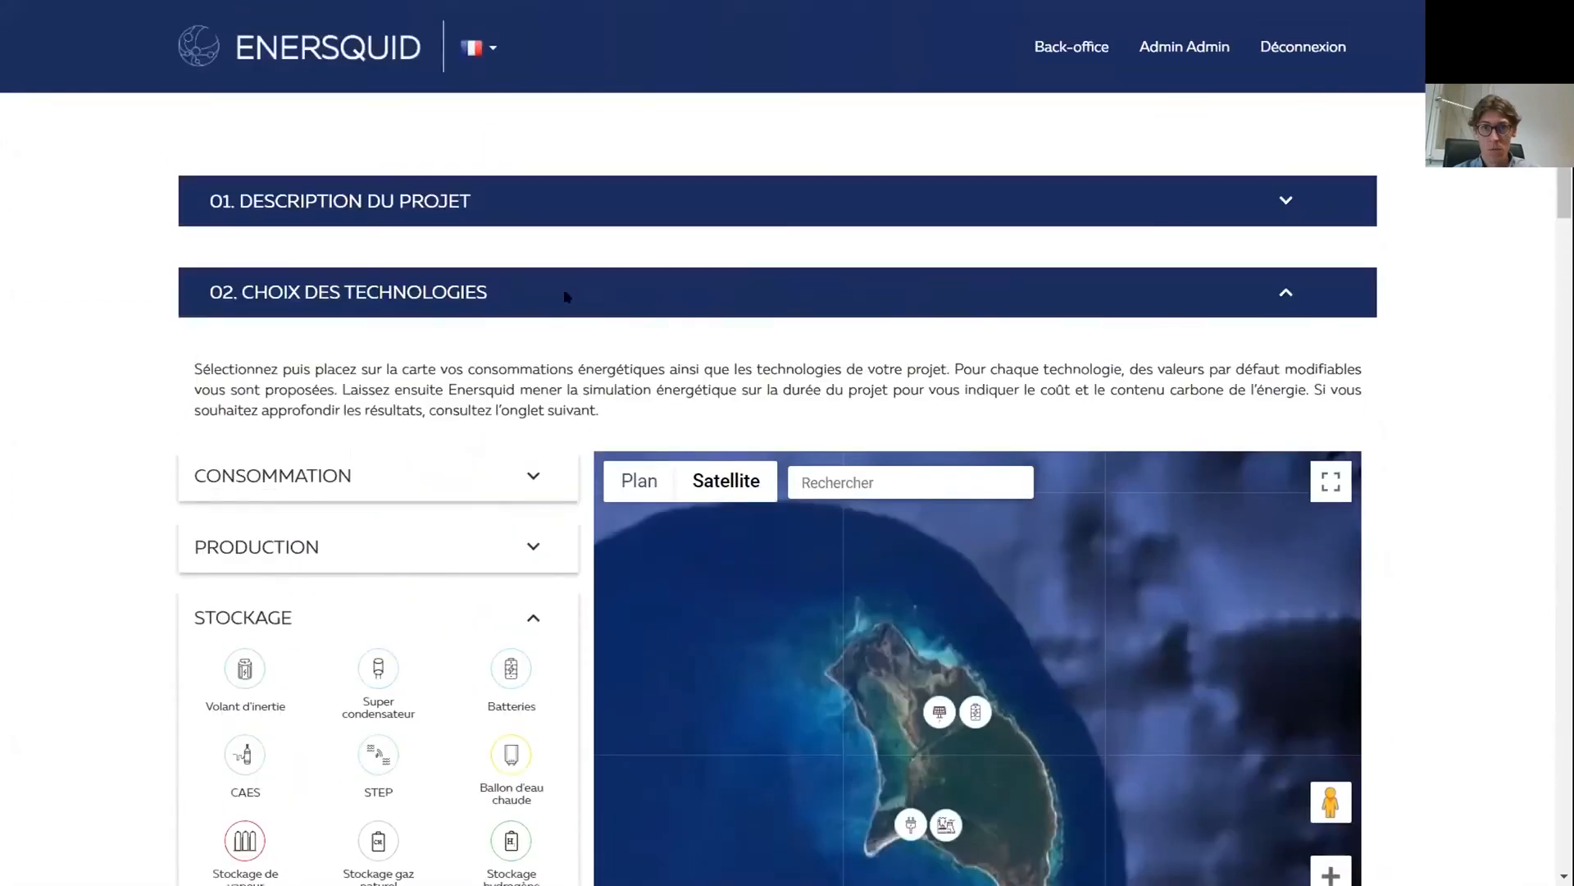
{"action": "scroll", "coordinate": [492, 369], "scroll_direction": "down", "scroll_amount": 2}
{"action": "left_click", "coordinate": [505, 402]}
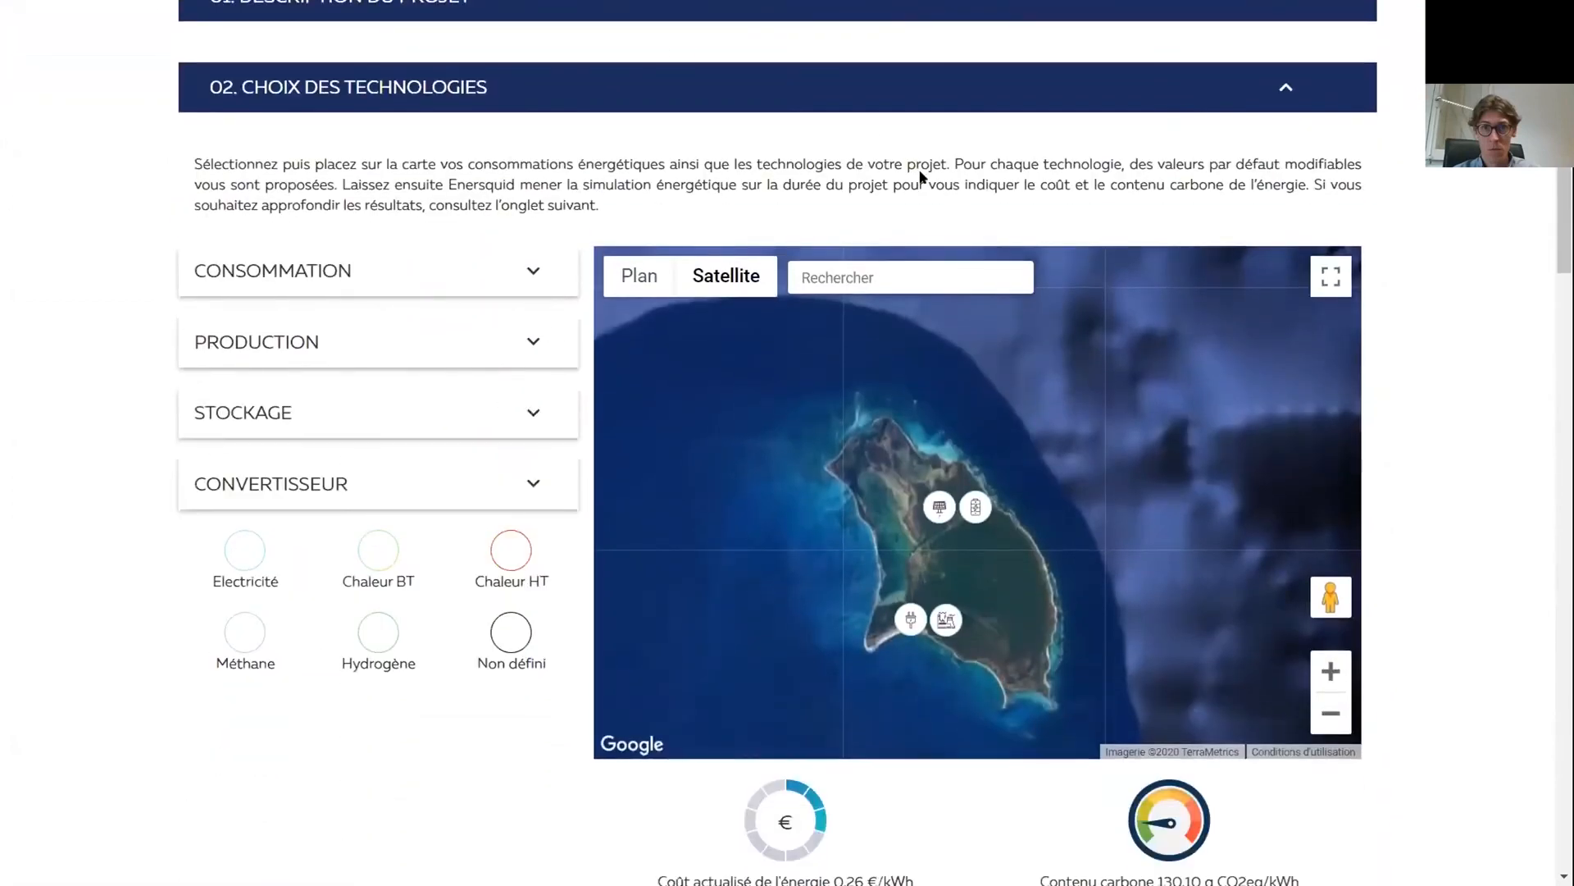